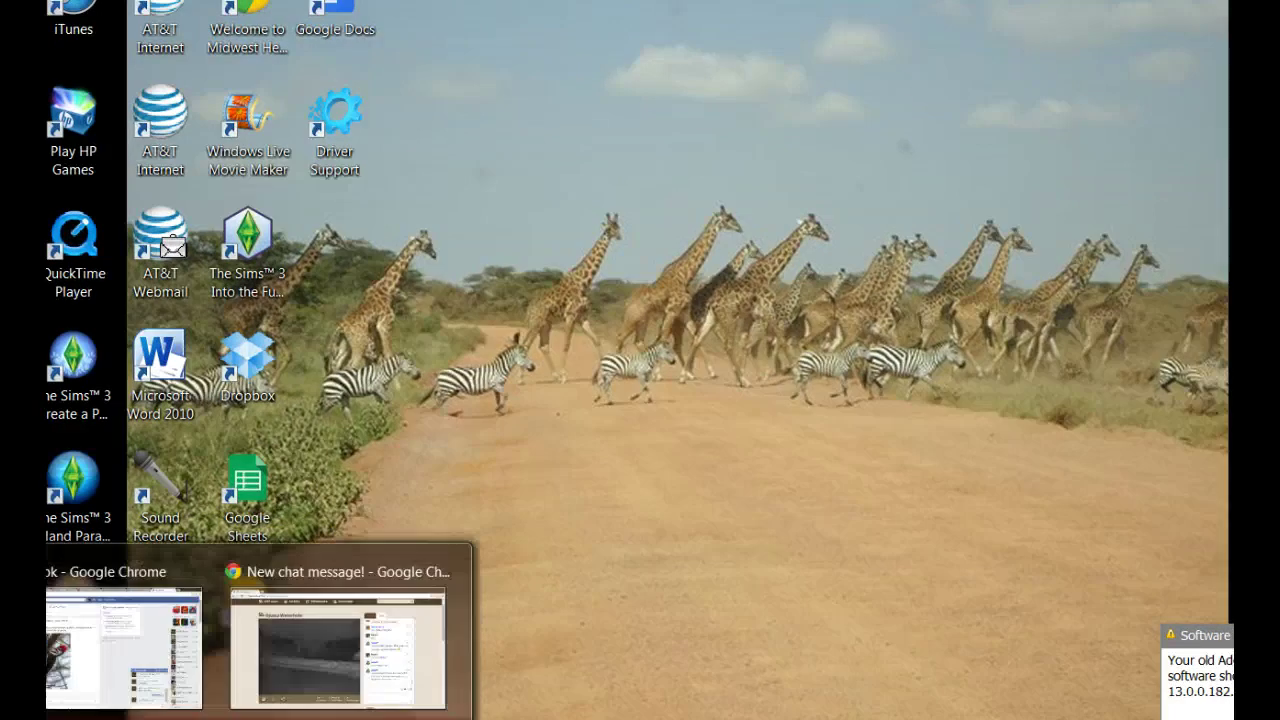
# Step: Open a new Chrome window from the taskbar icon's jump list
pyautogui.rightClick(120, 716)
pyautogui.click(57, 694)
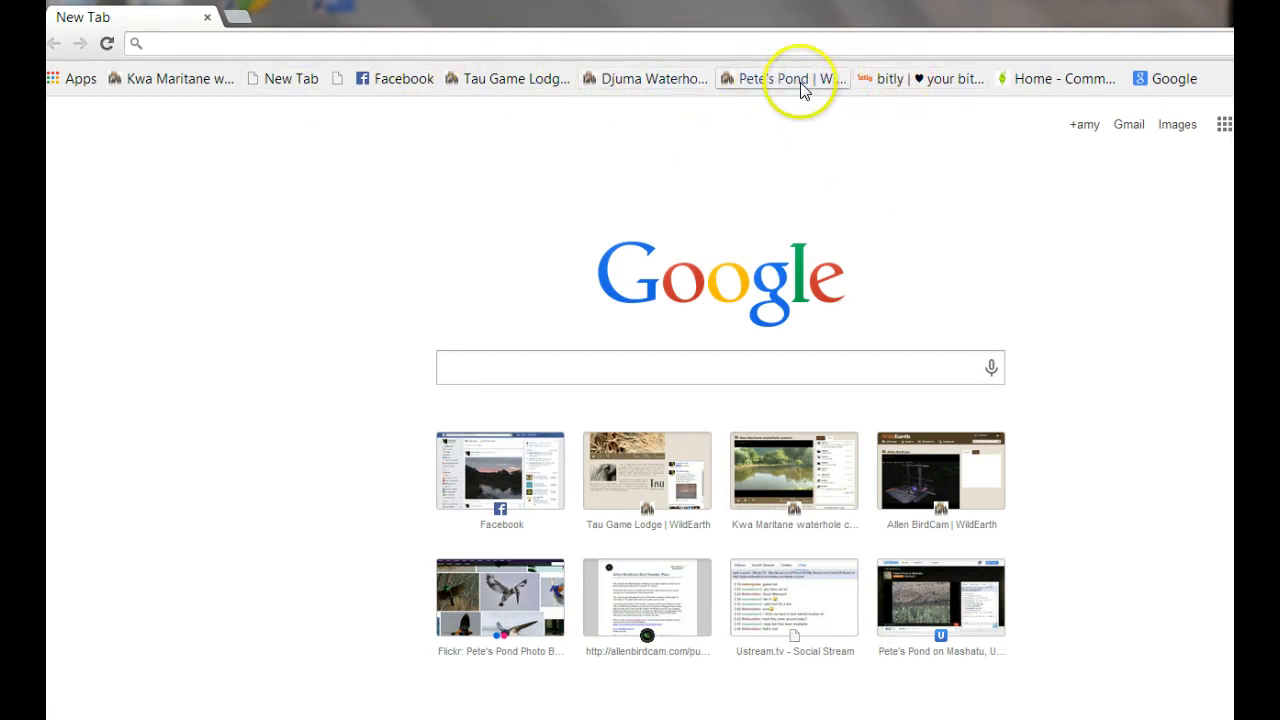
# Step: Load the Djuma Waterhole cam, narrow the window slightly, and minimize it
pyautogui.click(620, 80)
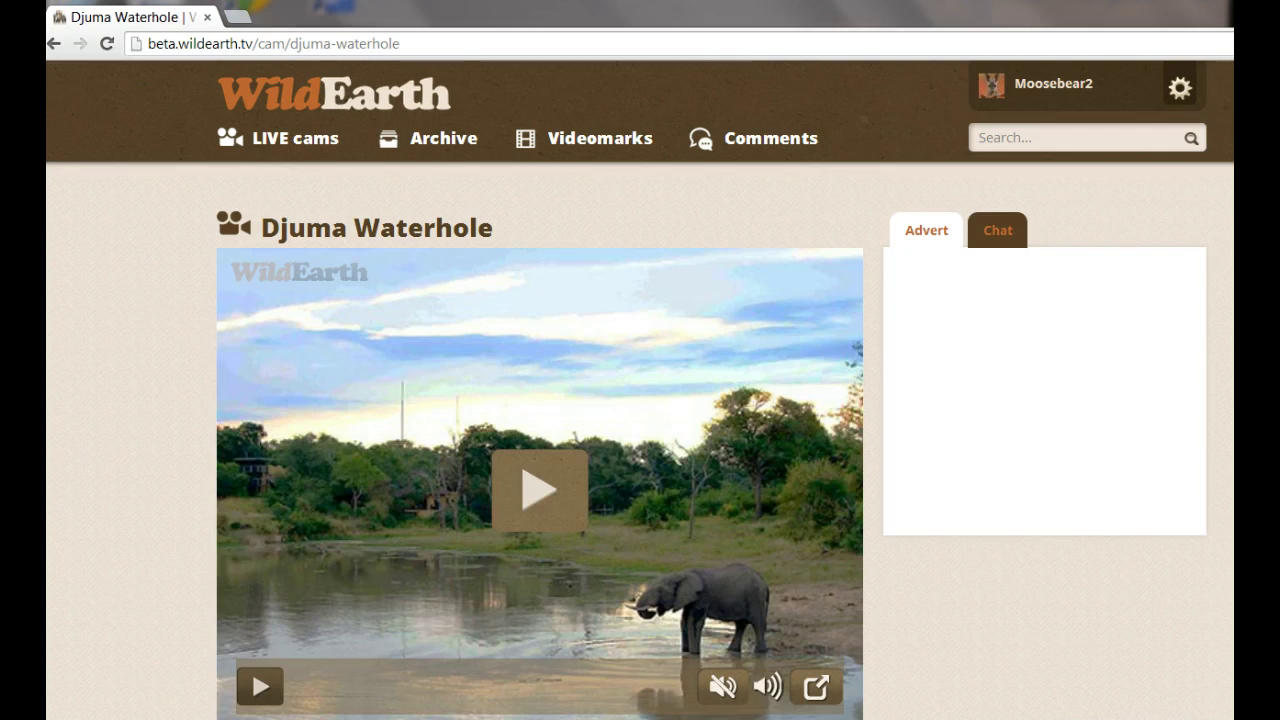
pyautogui.moveTo(1240, 410)
pyautogui.mouseDown()
pyautogui.moveTo(1198, 404)
pyautogui.moveTo(1220, 400)
pyautogui.mouseUp()
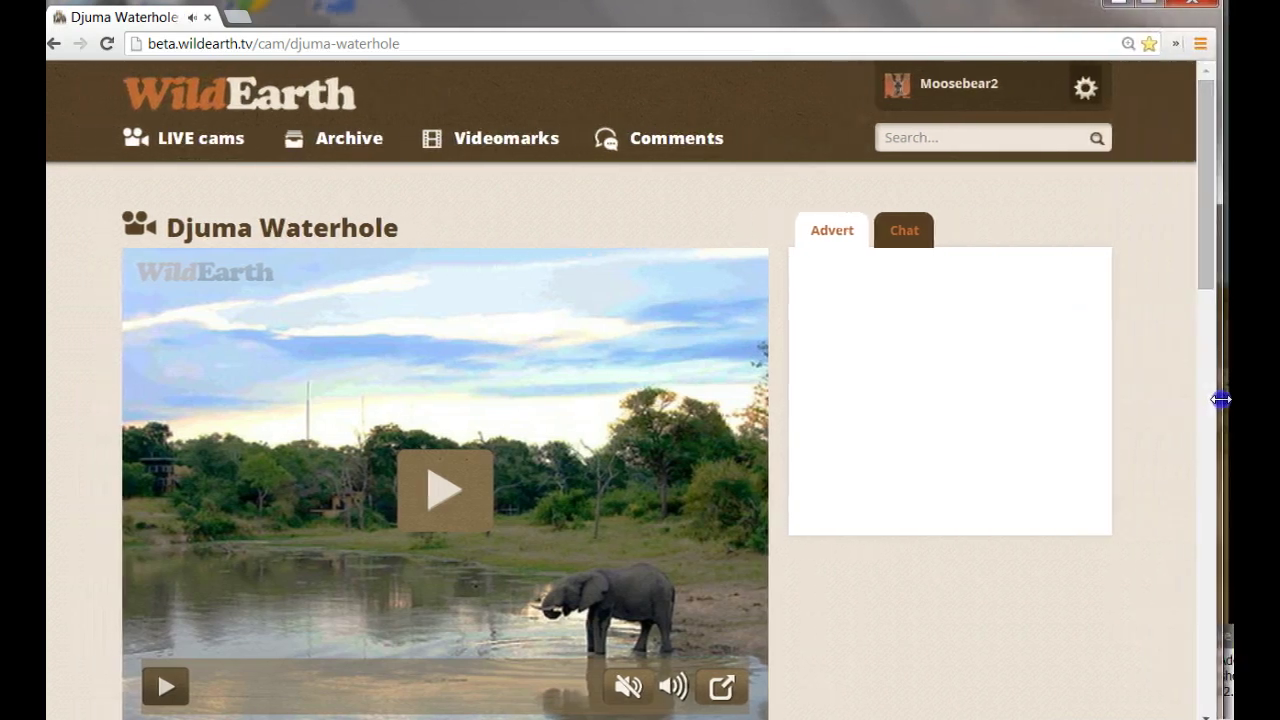
pyautogui.click(1118, 5)
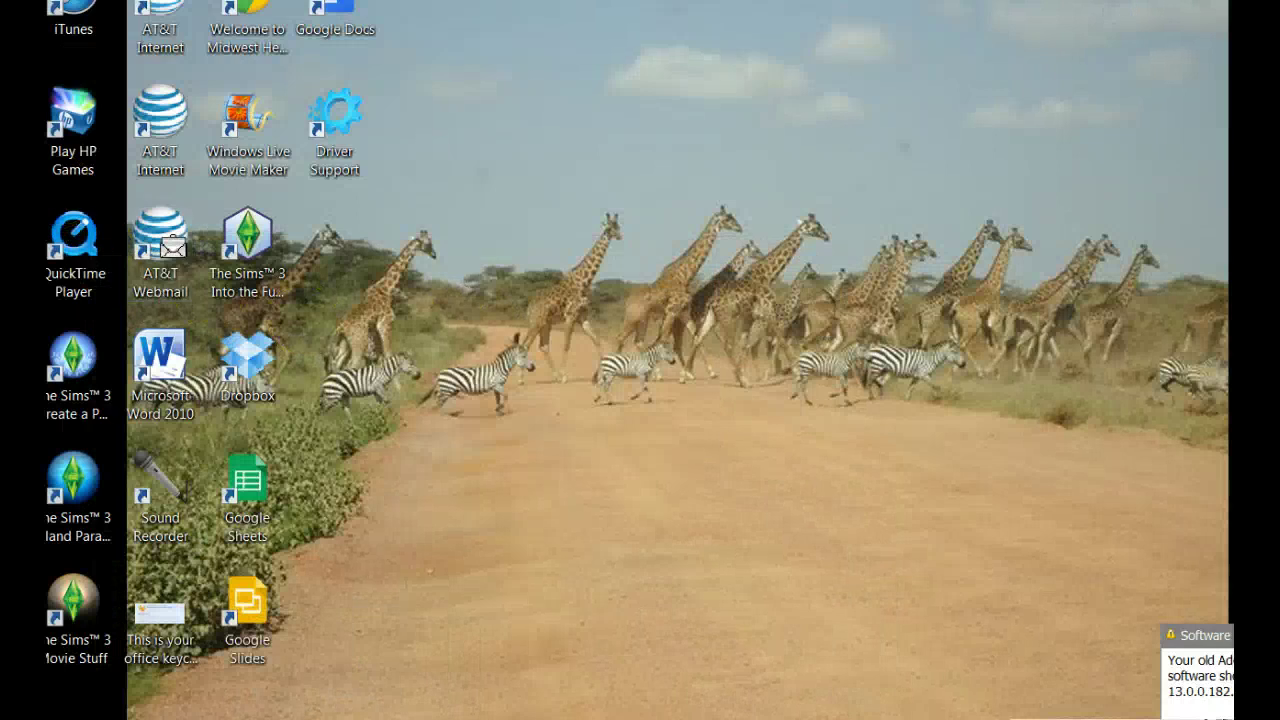
# Step: Load the Pete's Pond cam bookmark in another window and minimize it
pyautogui.hotkey('alt', 'Tab')
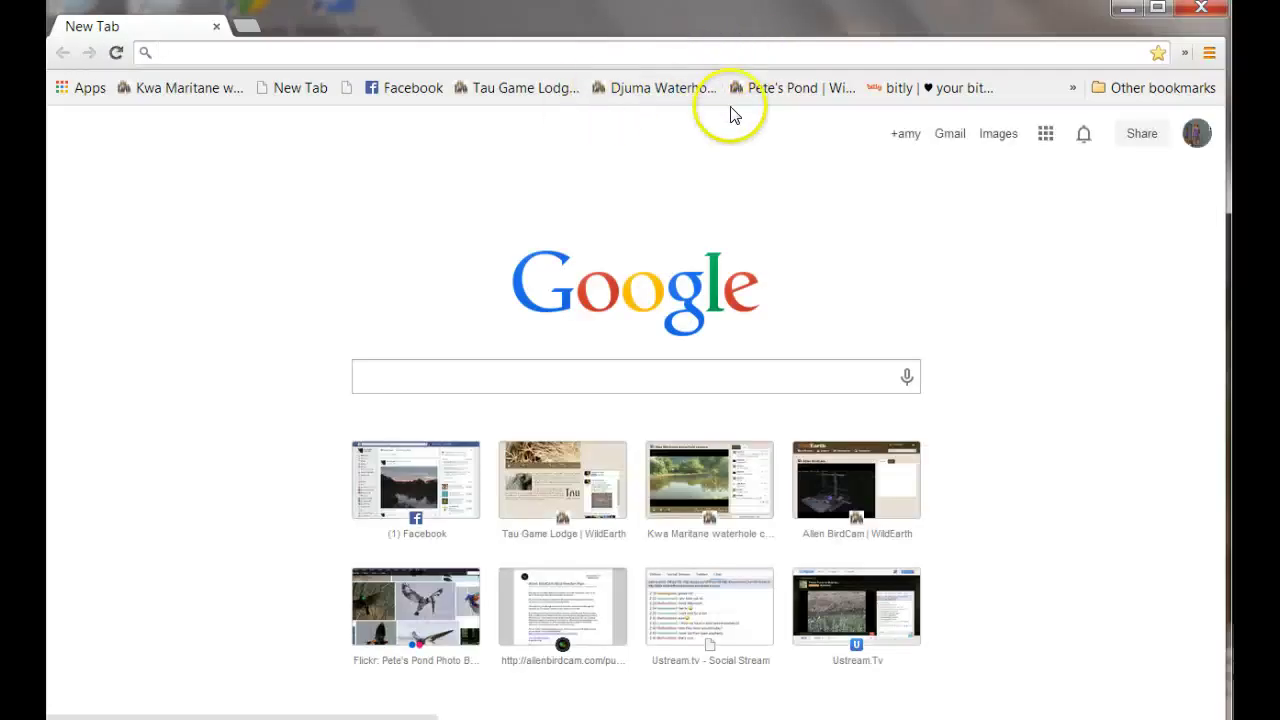
pyautogui.click(778, 88)
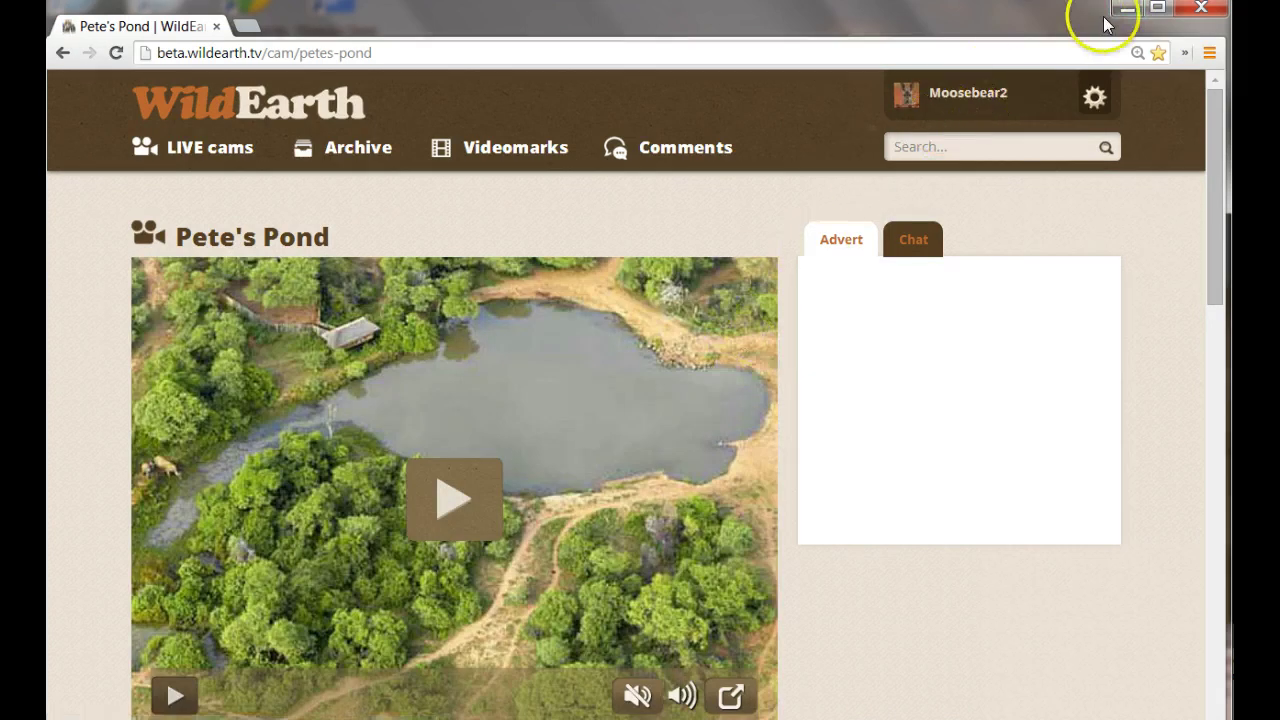
pyautogui.click(1126, 9)
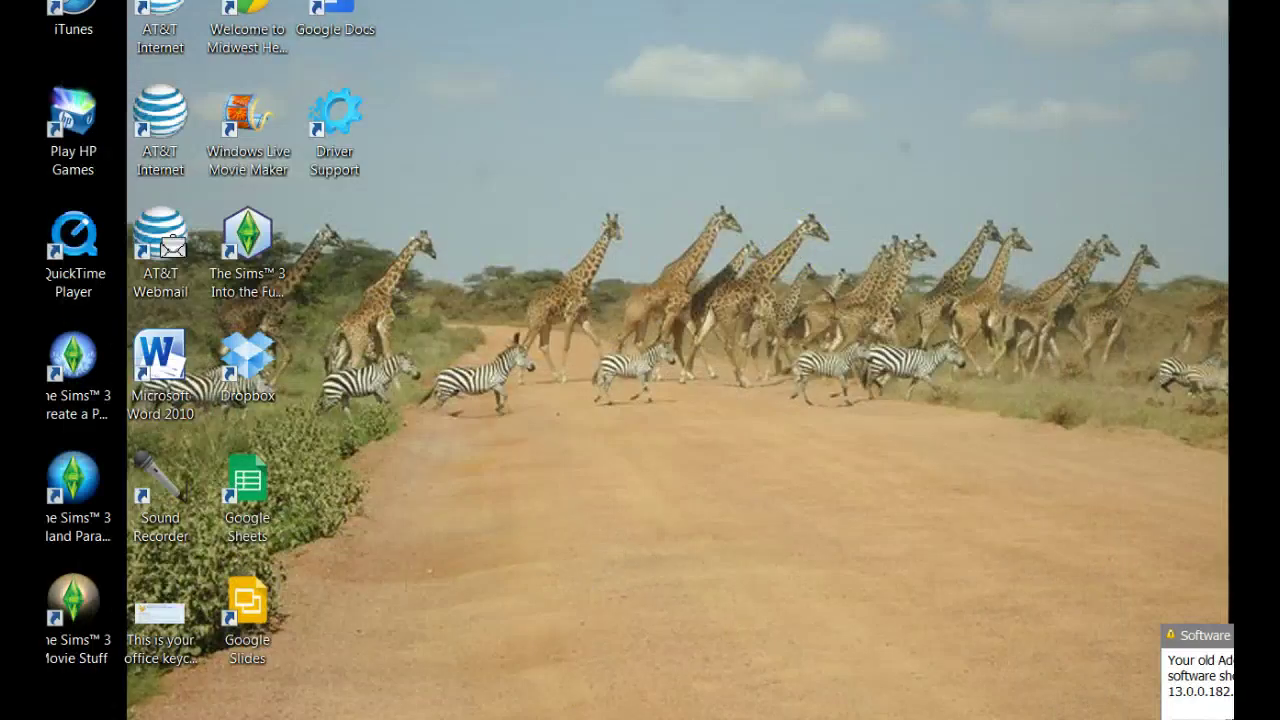
# Step: Open the Ustream Social Stream chat in a third window and minimize it
pyautogui.doubleClick(73, 255)
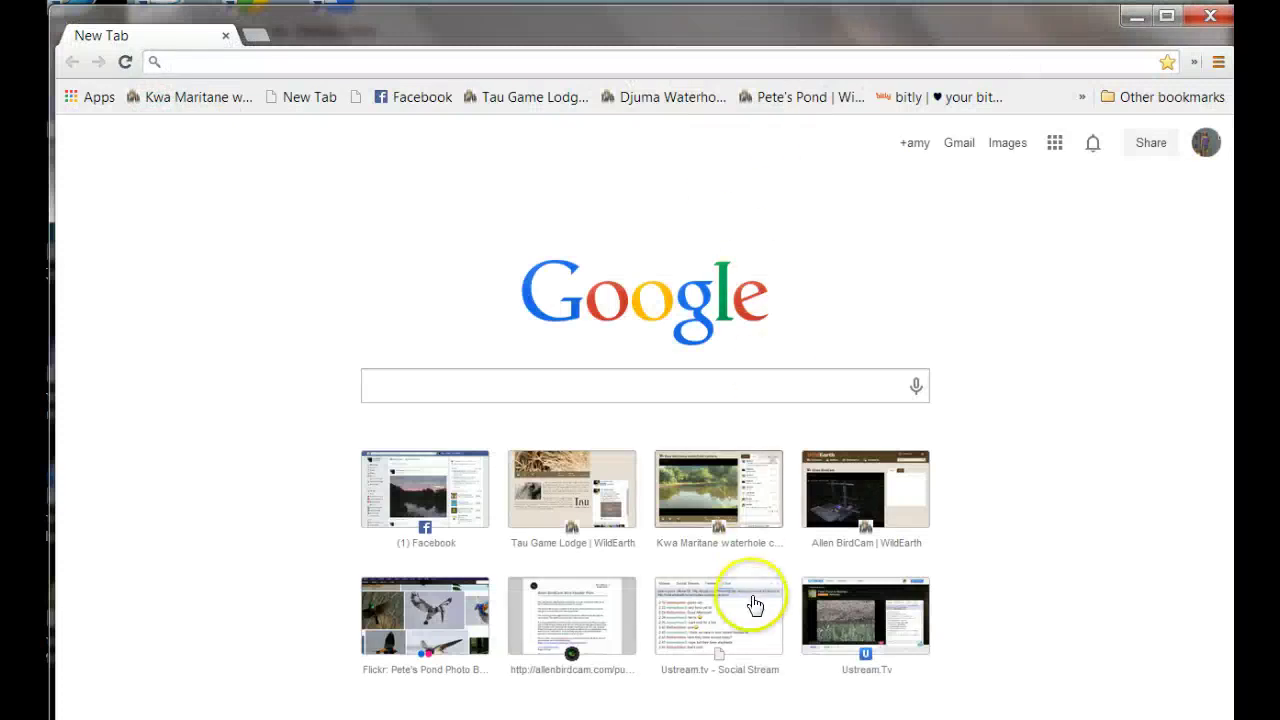
pyautogui.moveTo(718, 615)
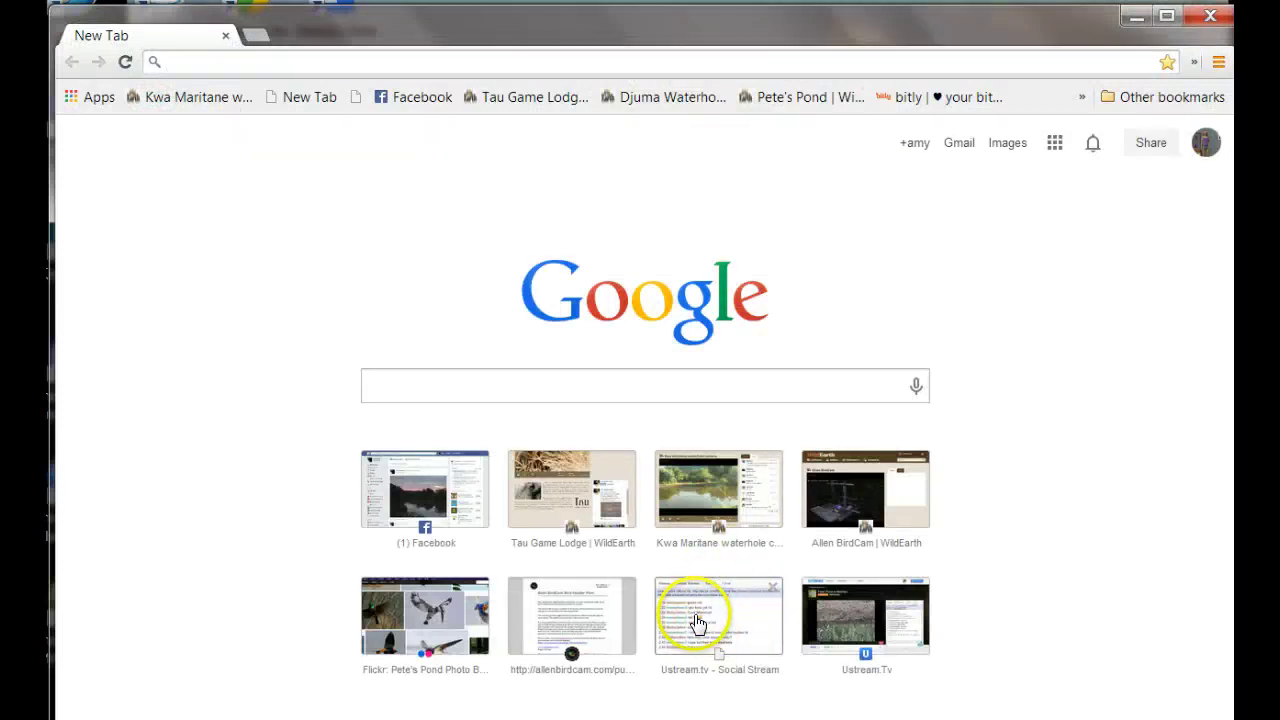
pyautogui.click(713, 620)
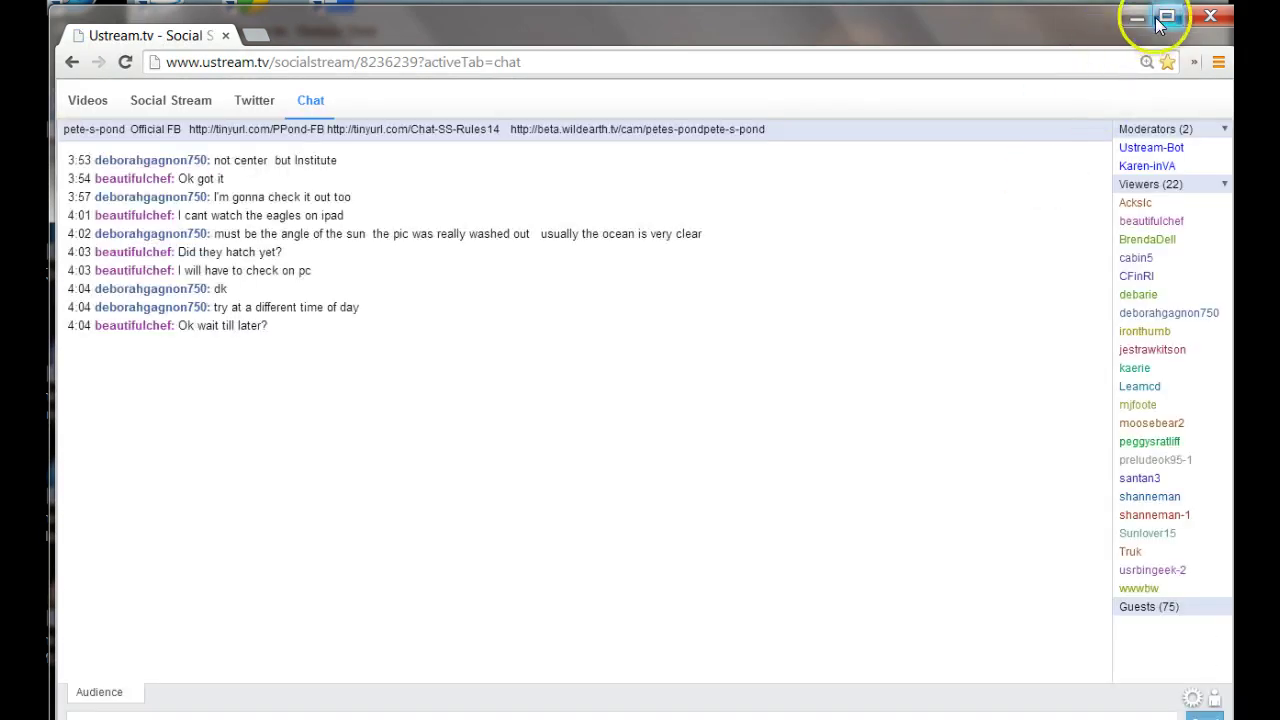
pyautogui.click(1138, 20)
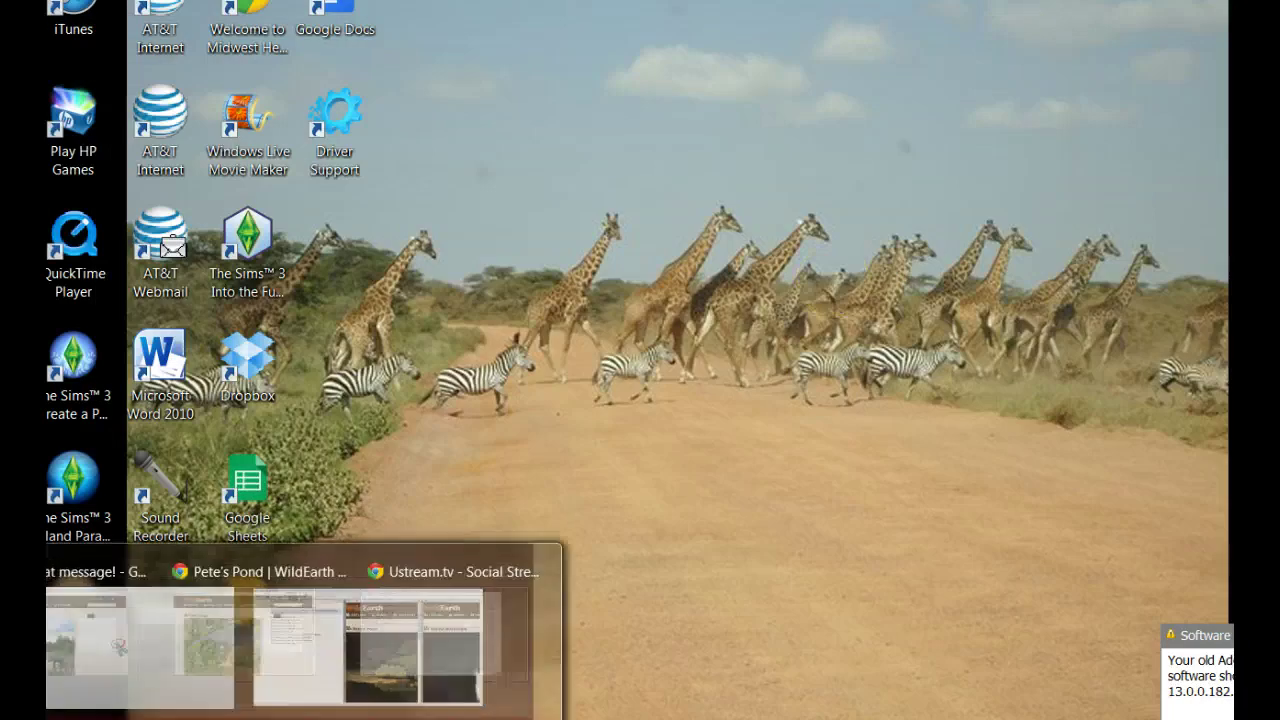
# Step: Restore and unmaximize the Djuma and Pete's Pond windows, then bring Ustream chat forward
pyautogui.click(174, 700)
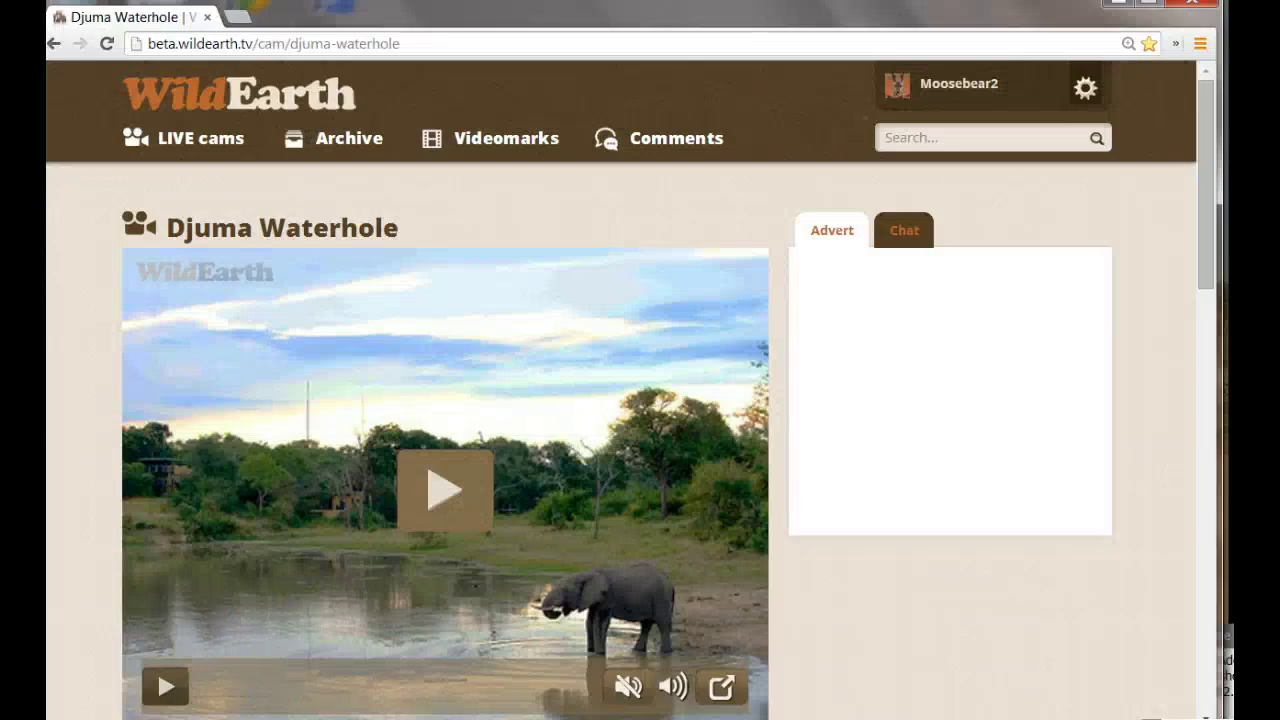
pyautogui.click(324, 647)
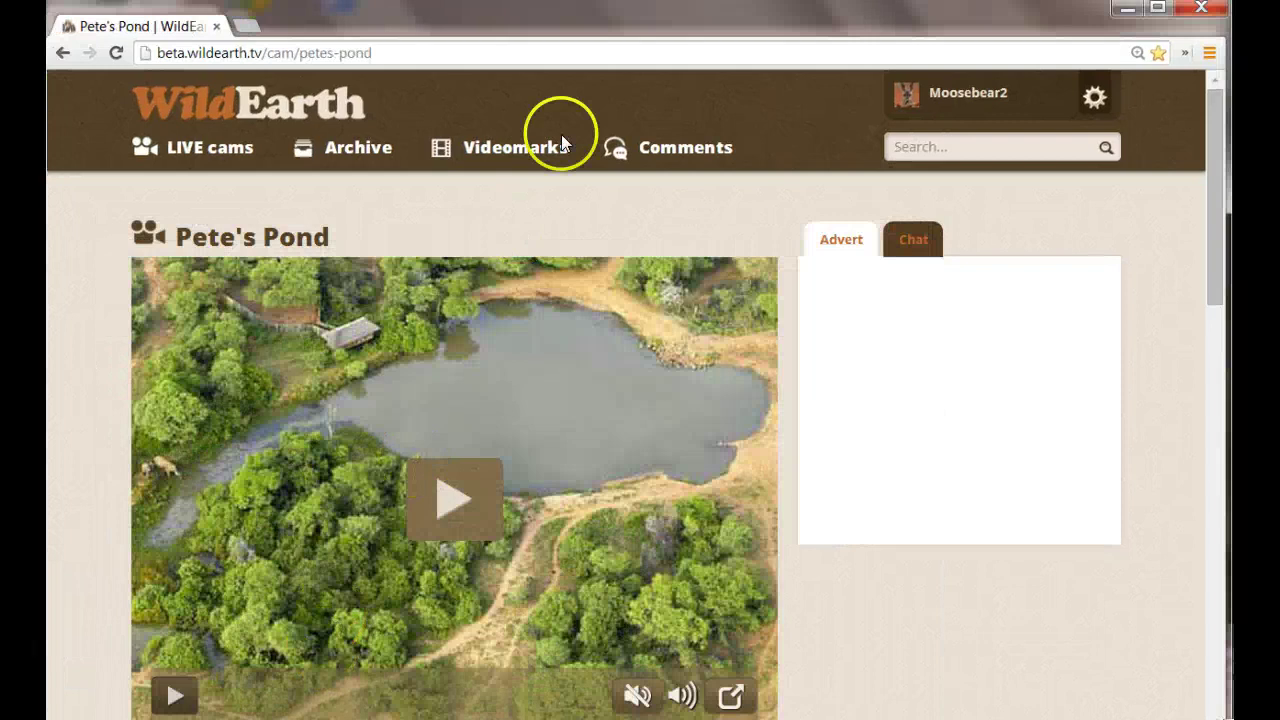
pyautogui.moveTo(809, 22); pyautogui.dragTo(1100, 60)
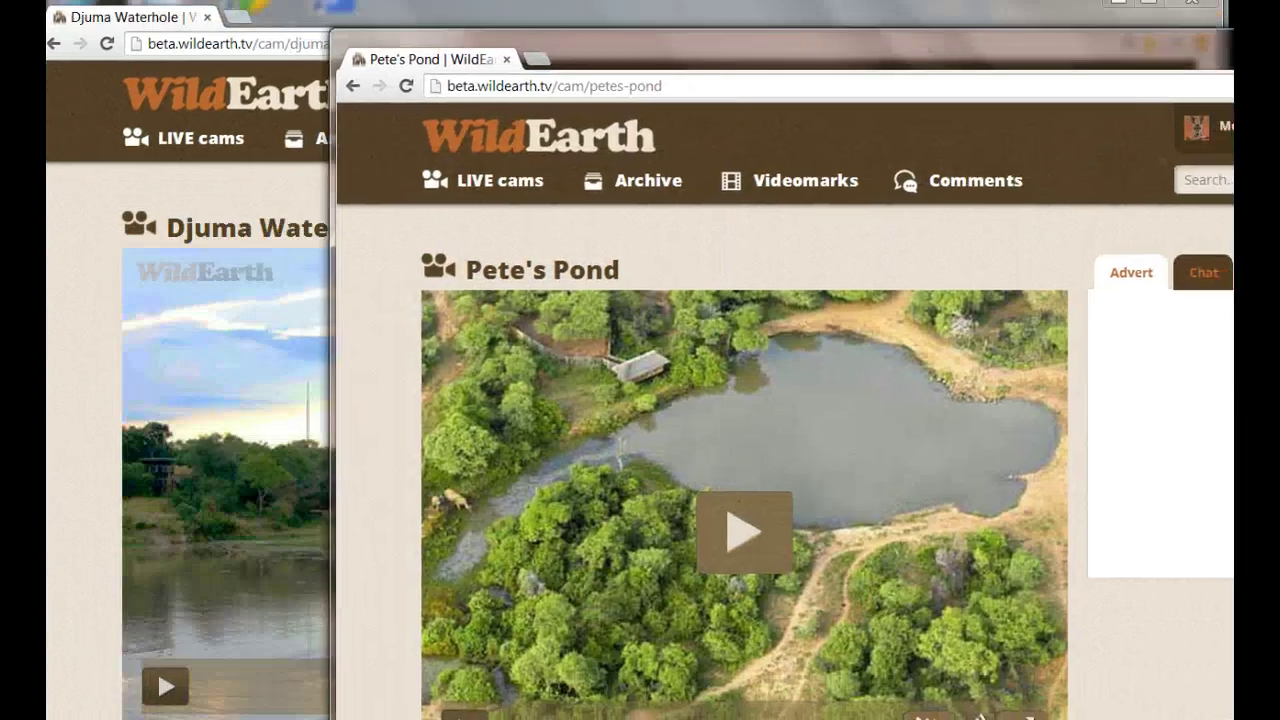
pyautogui.moveTo(324, 13); pyautogui.dragTo(180, 15)
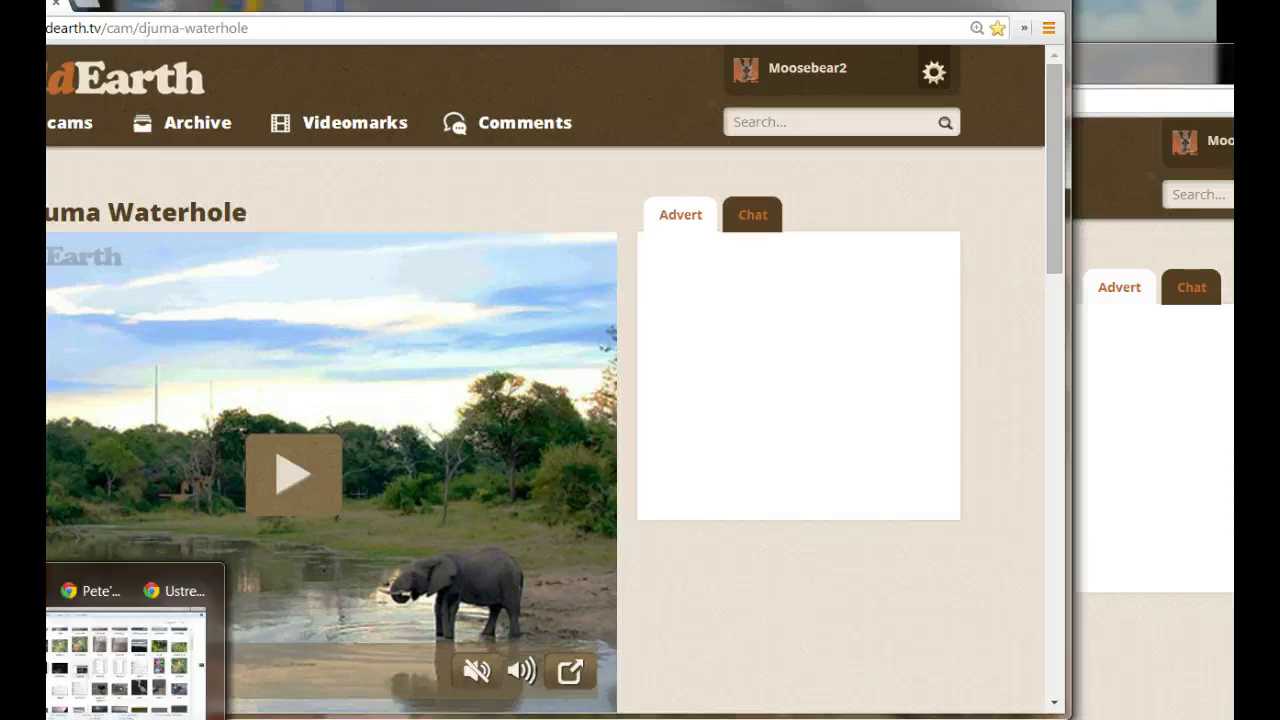
pyautogui.click(570, 640)
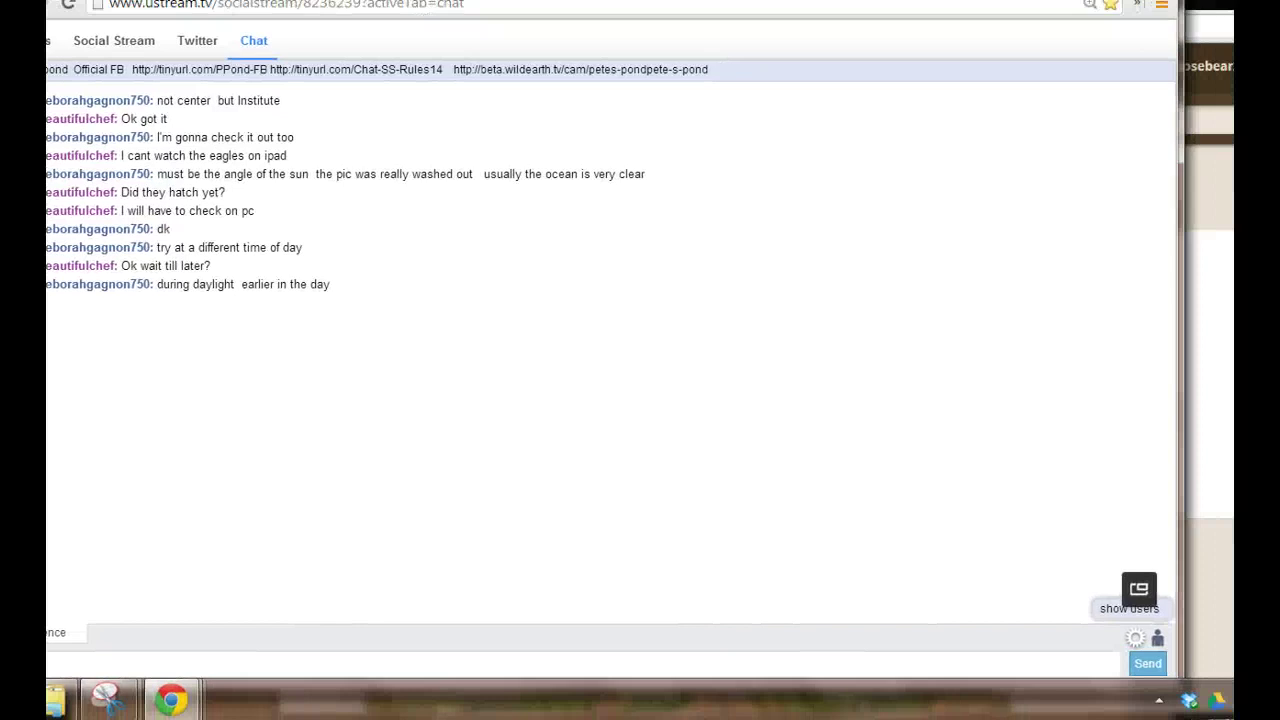
# Step: Arrange the open windows with the taskbar's Show windows side by side
pyautogui.rightClick(932, 700)
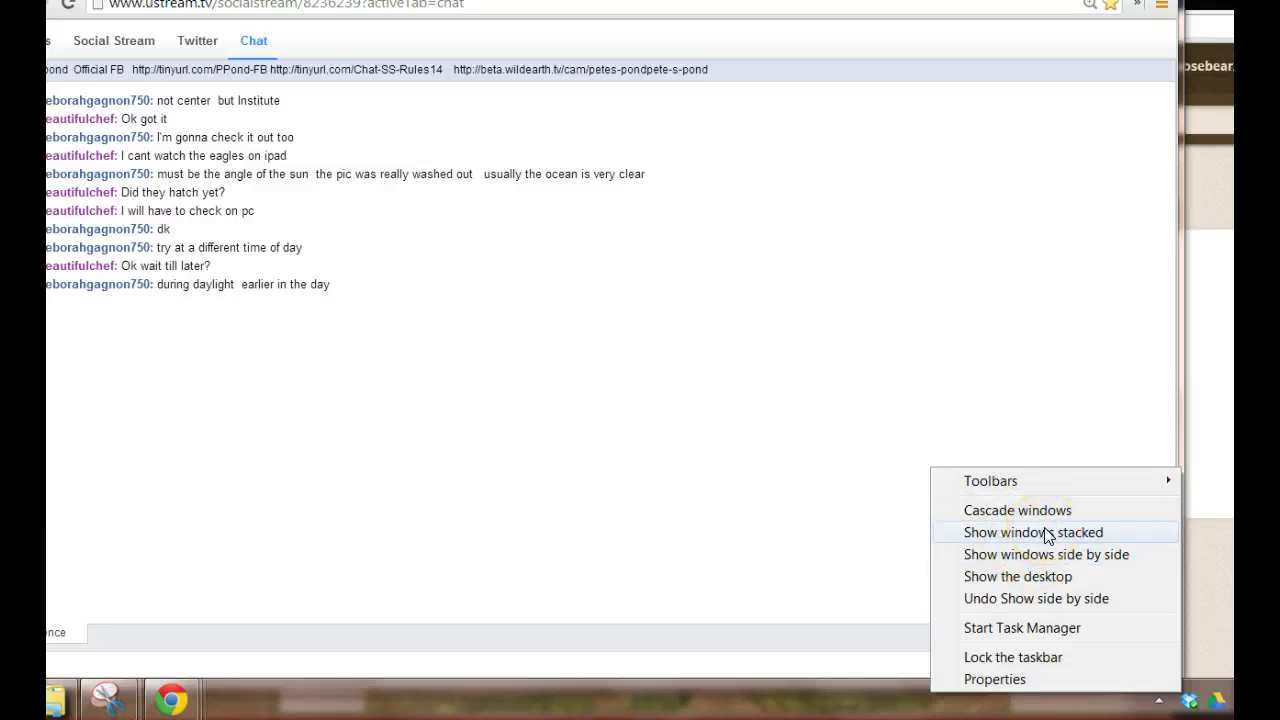
pyautogui.click(1012, 556)
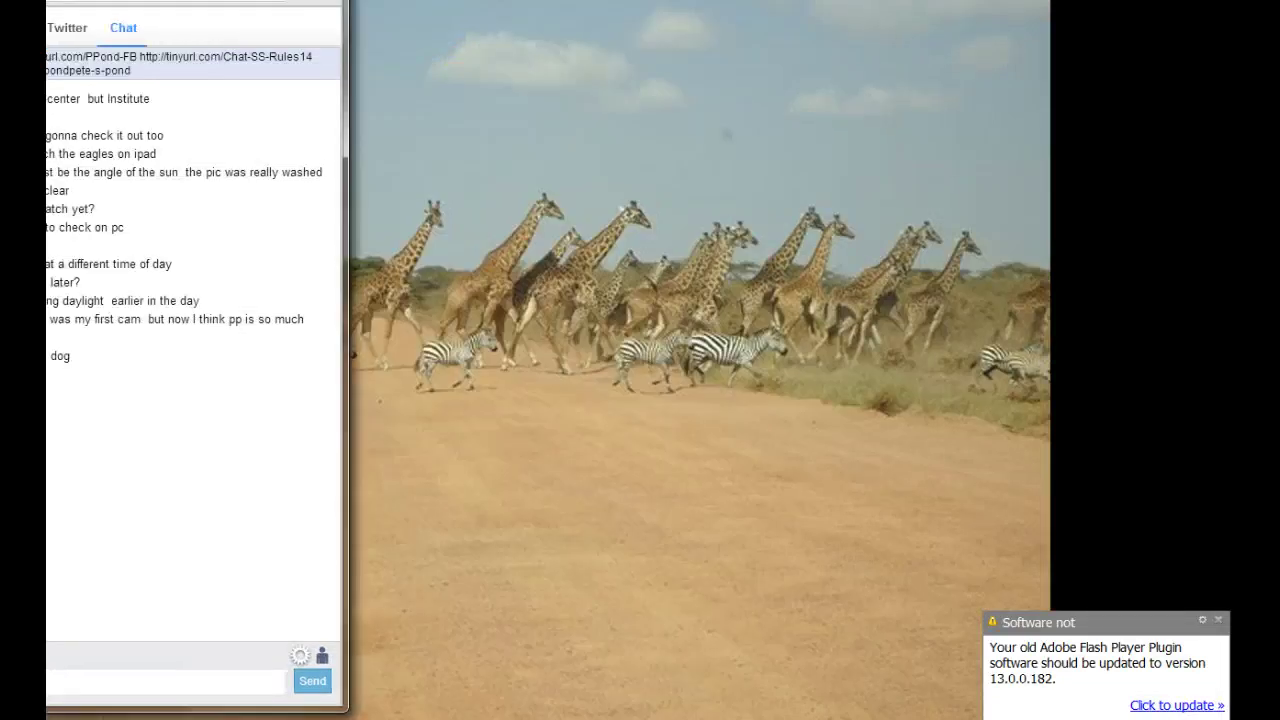
# Step: Shift the chat window right and load the Kwa Maritane cam page
pyautogui.moveTo(100, 22); pyautogui.dragTo(320, 22)
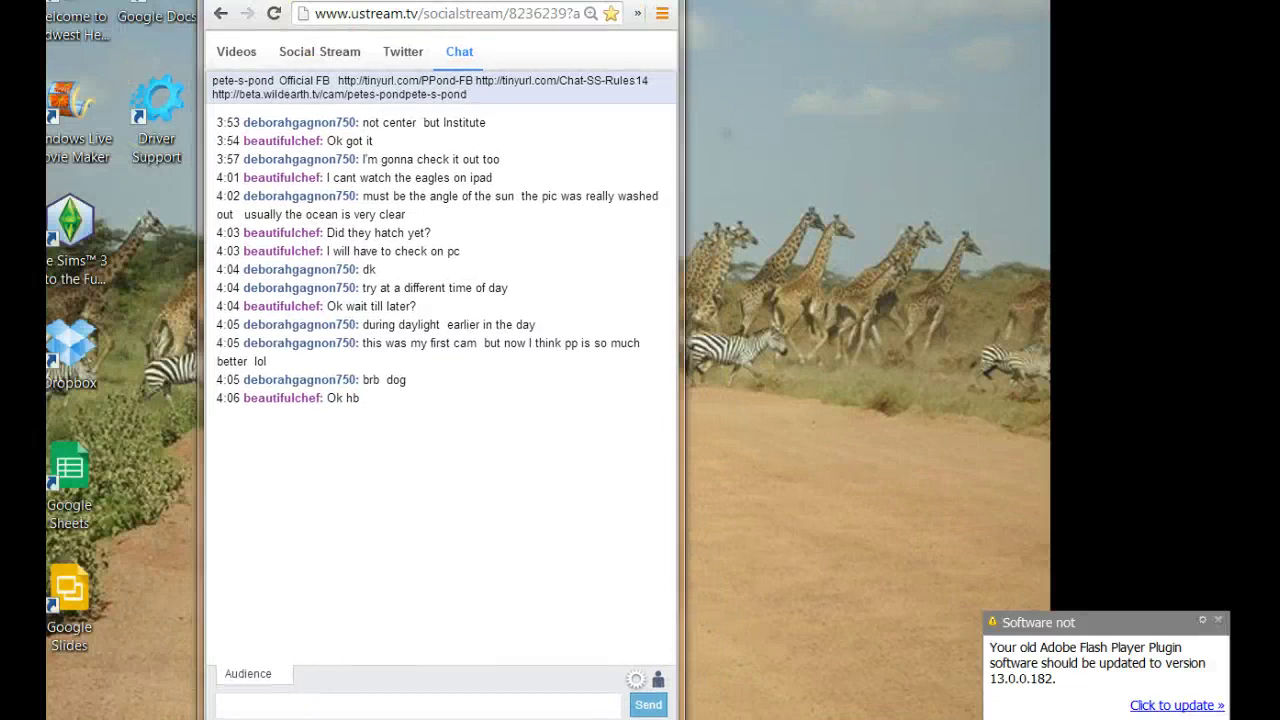
pyautogui.hotkey('ctrl', 't')
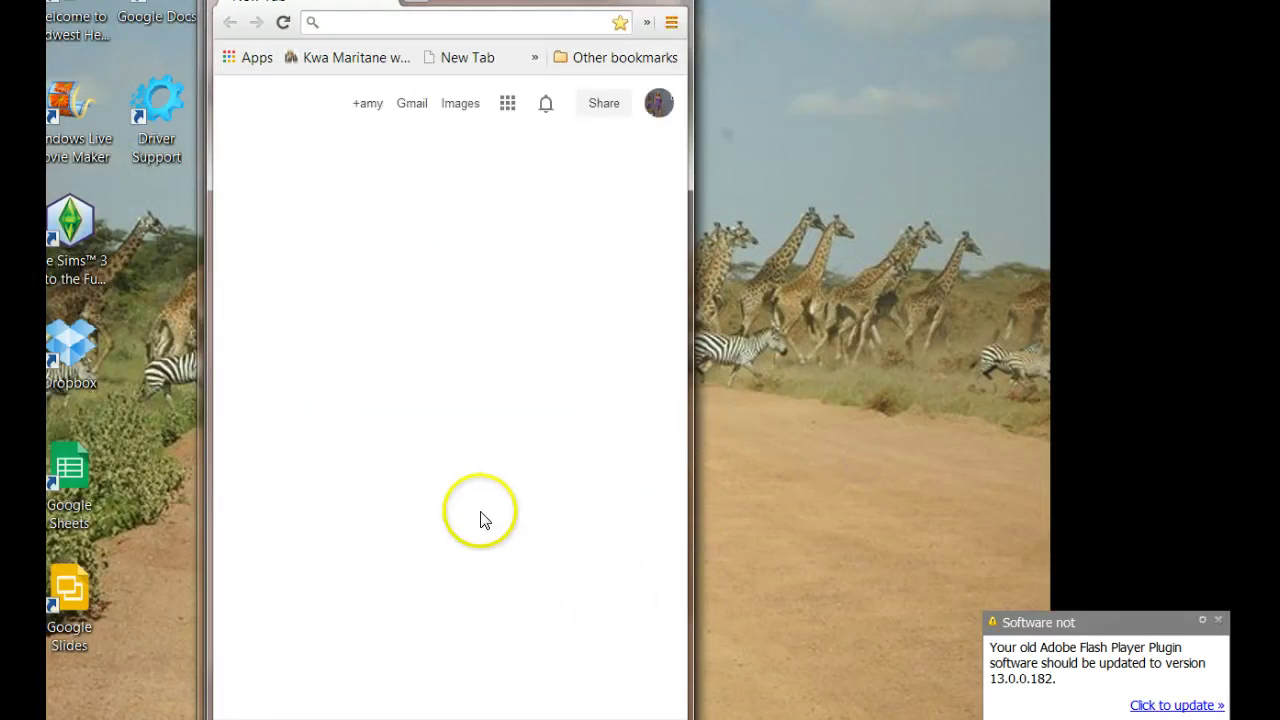
pyautogui.click(358, 57)
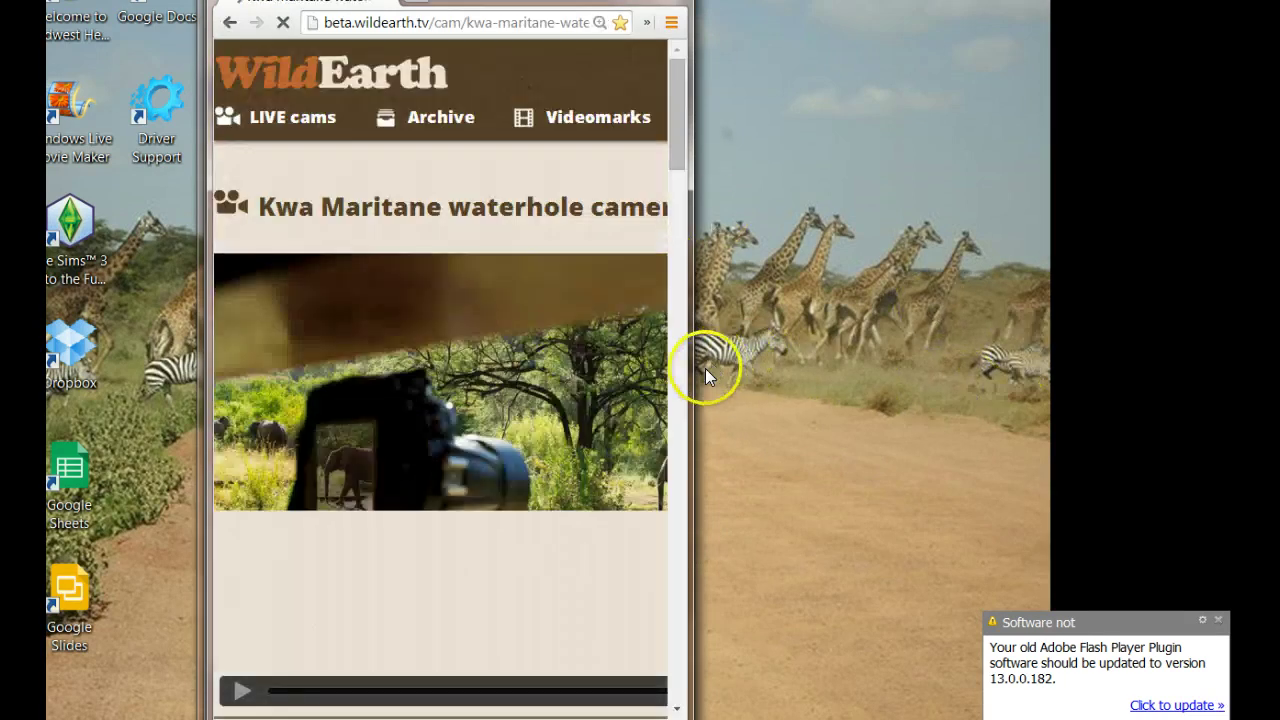
pyautogui.moveTo(65, 705)
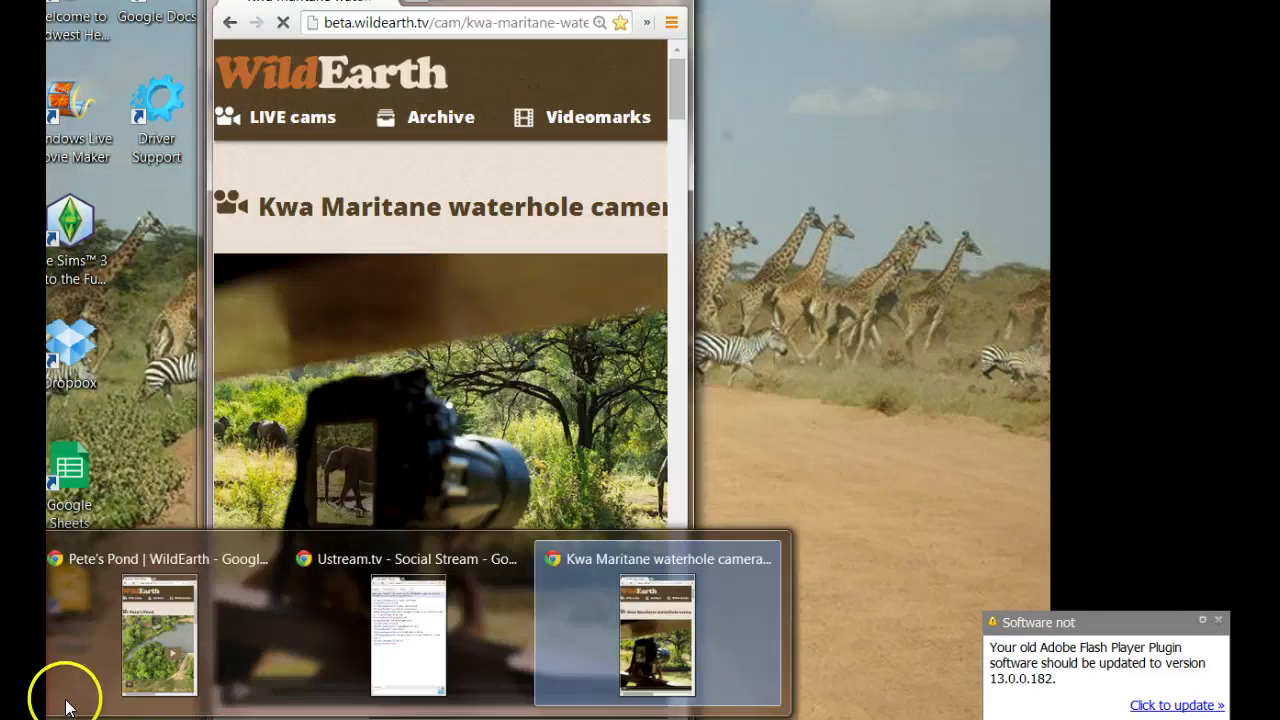
pyautogui.scroll(-2, 471, 371)
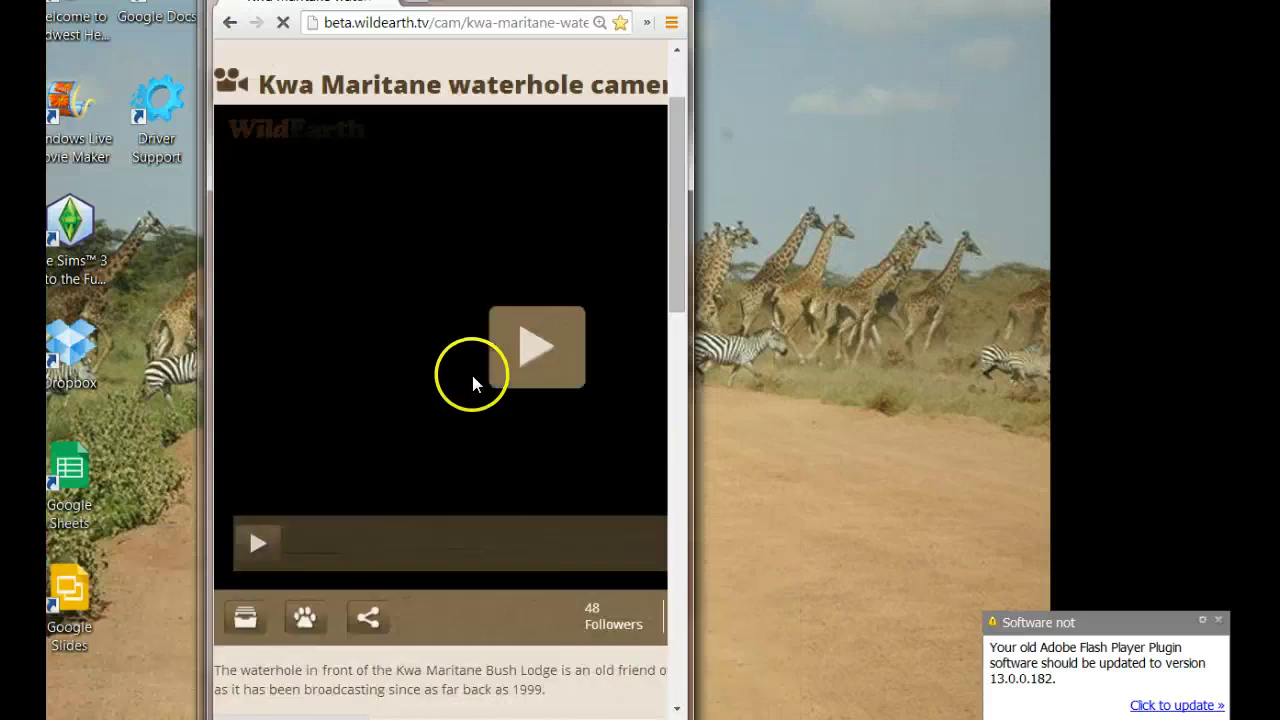
# Step: Start the Kwa Maritane video, then bring up and play Pete's Pond
pyautogui.click(556, 358)
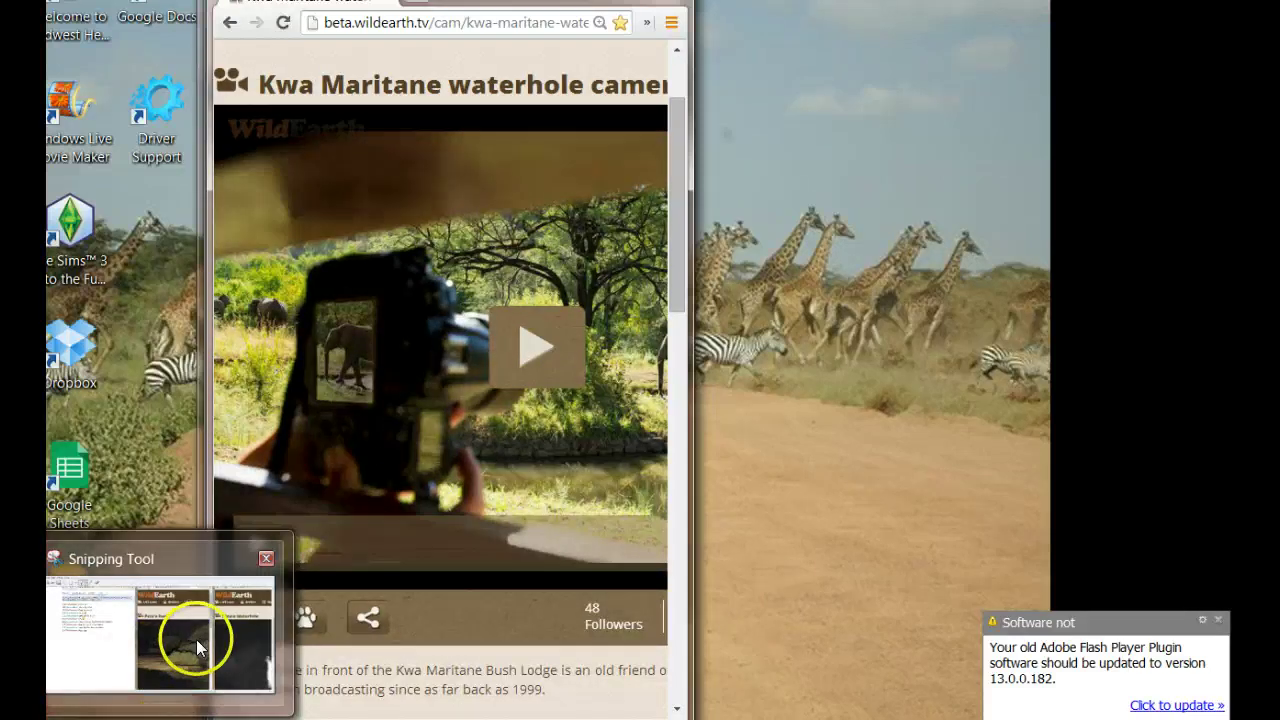
pyautogui.click(530, 358)
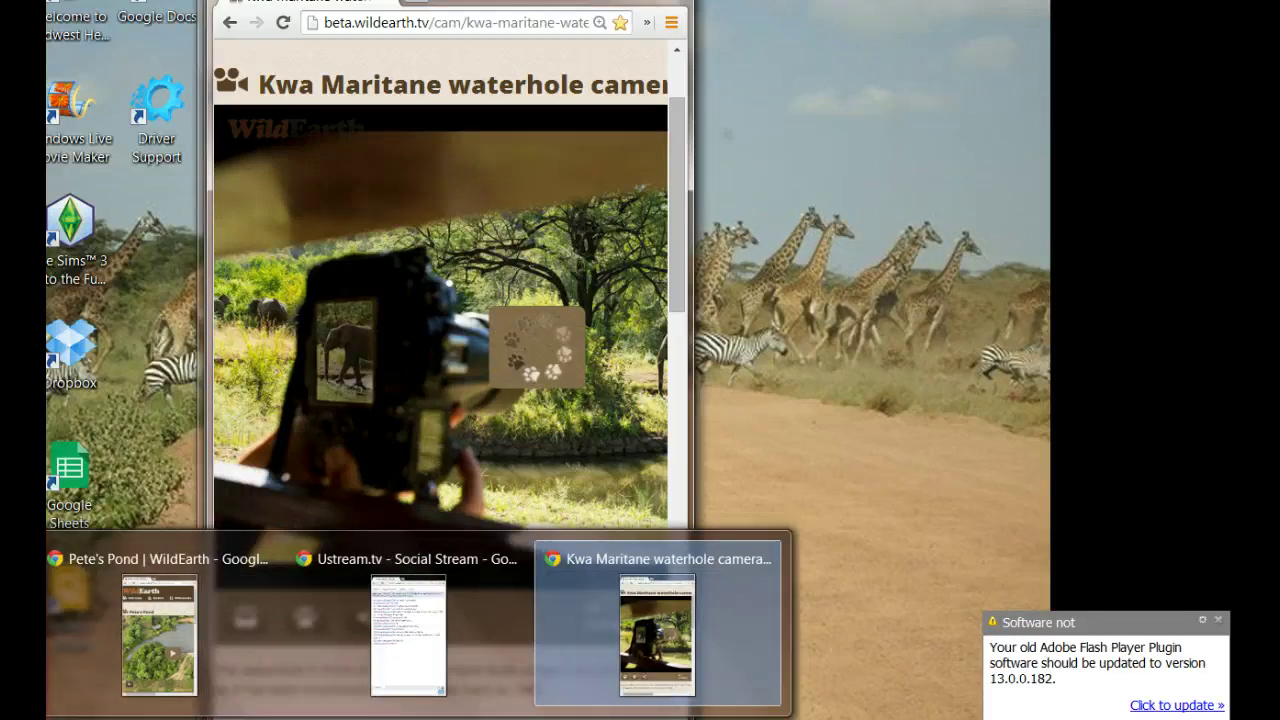
pyautogui.click(150, 636)
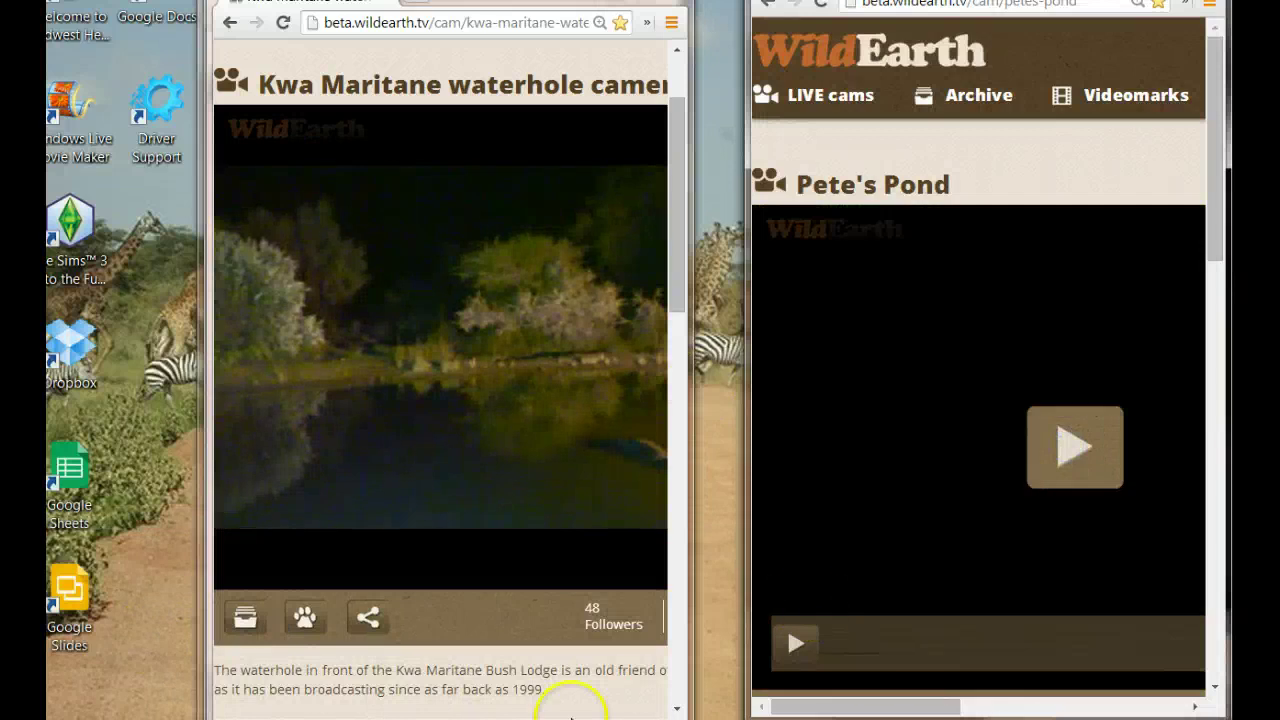
pyautogui.click(160, 715)
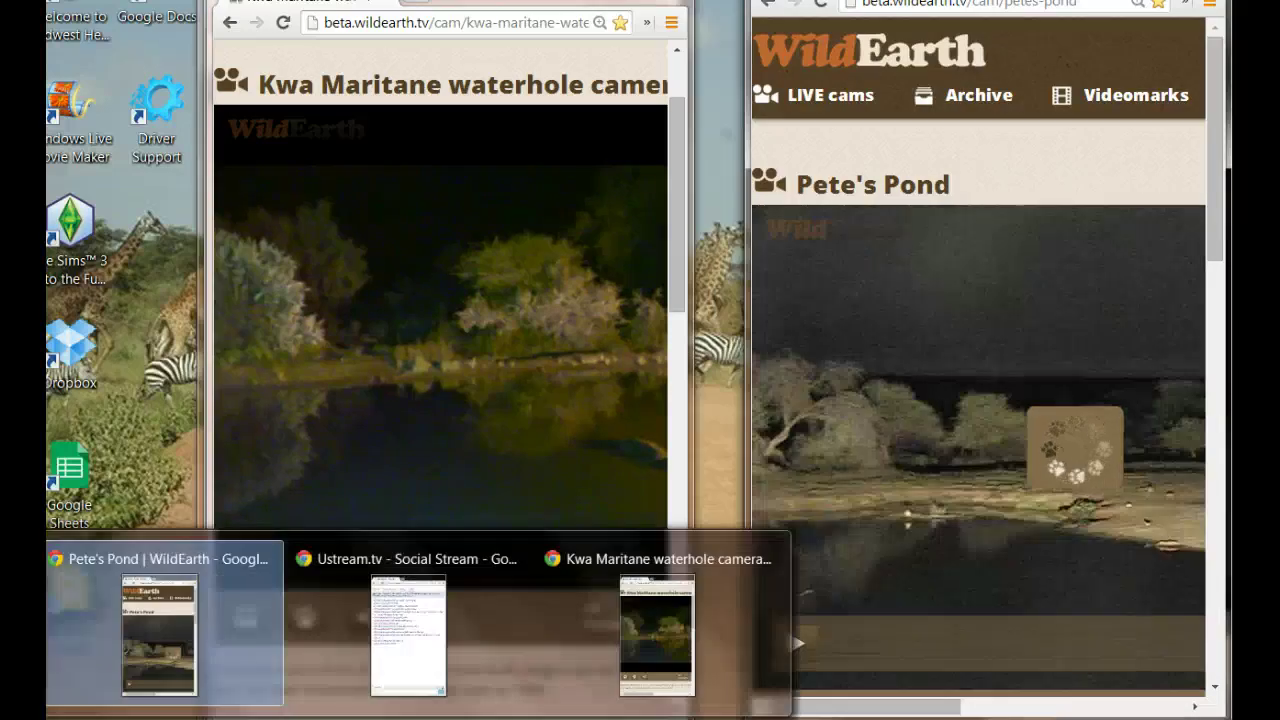
# Step: Play the Djuma Waterhole owl cam and move the Ustream chat window left
pyautogui.click(408, 635)
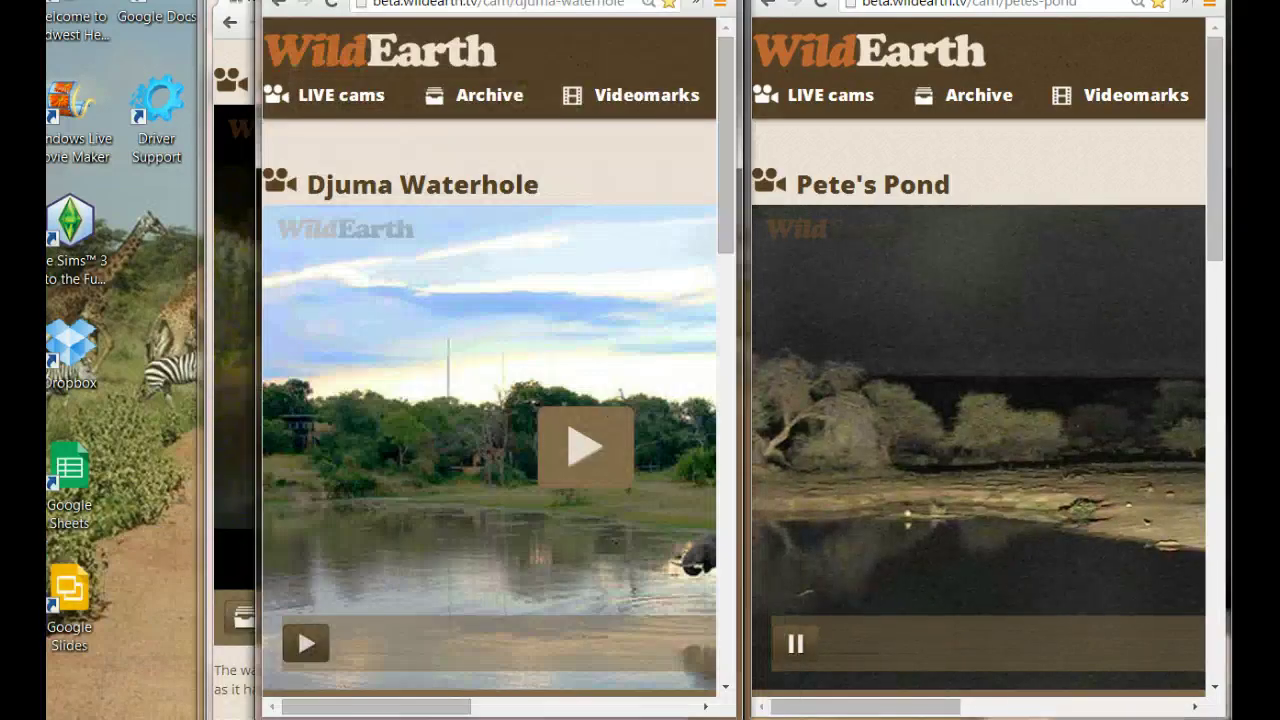
pyautogui.click(575, 437)
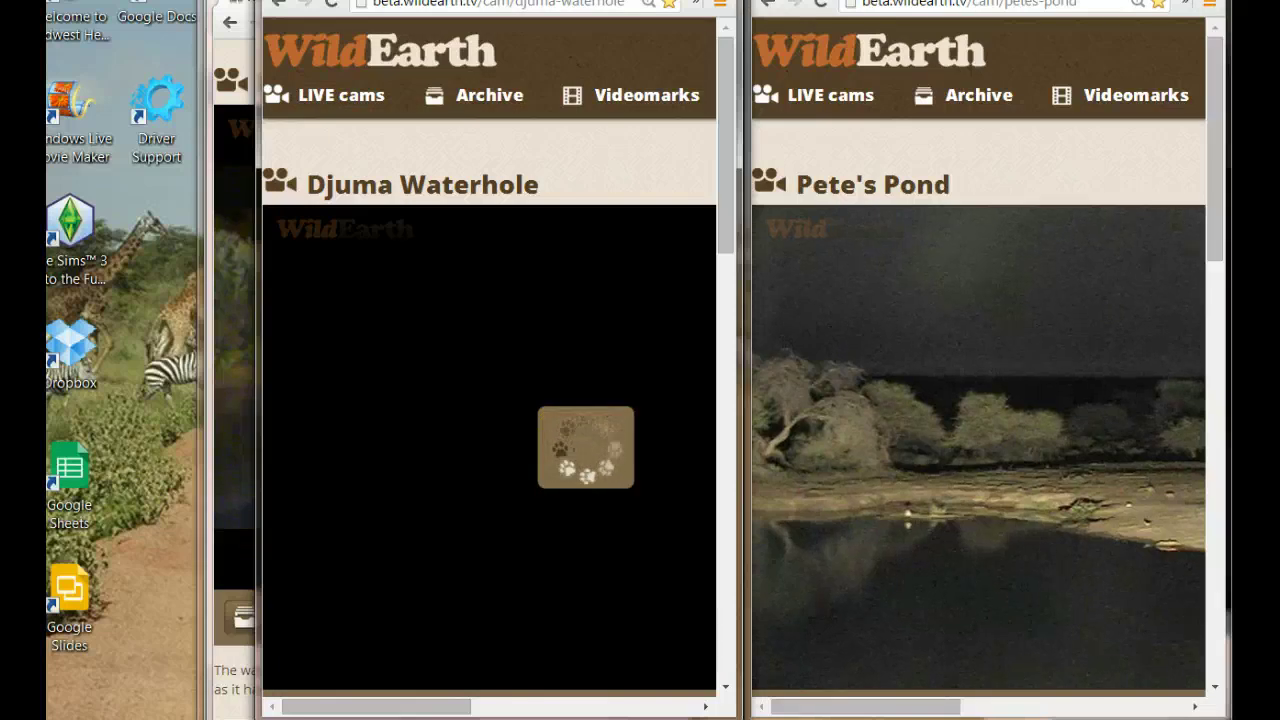
pyautogui.click(160, 715)
pyautogui.click(408, 635)
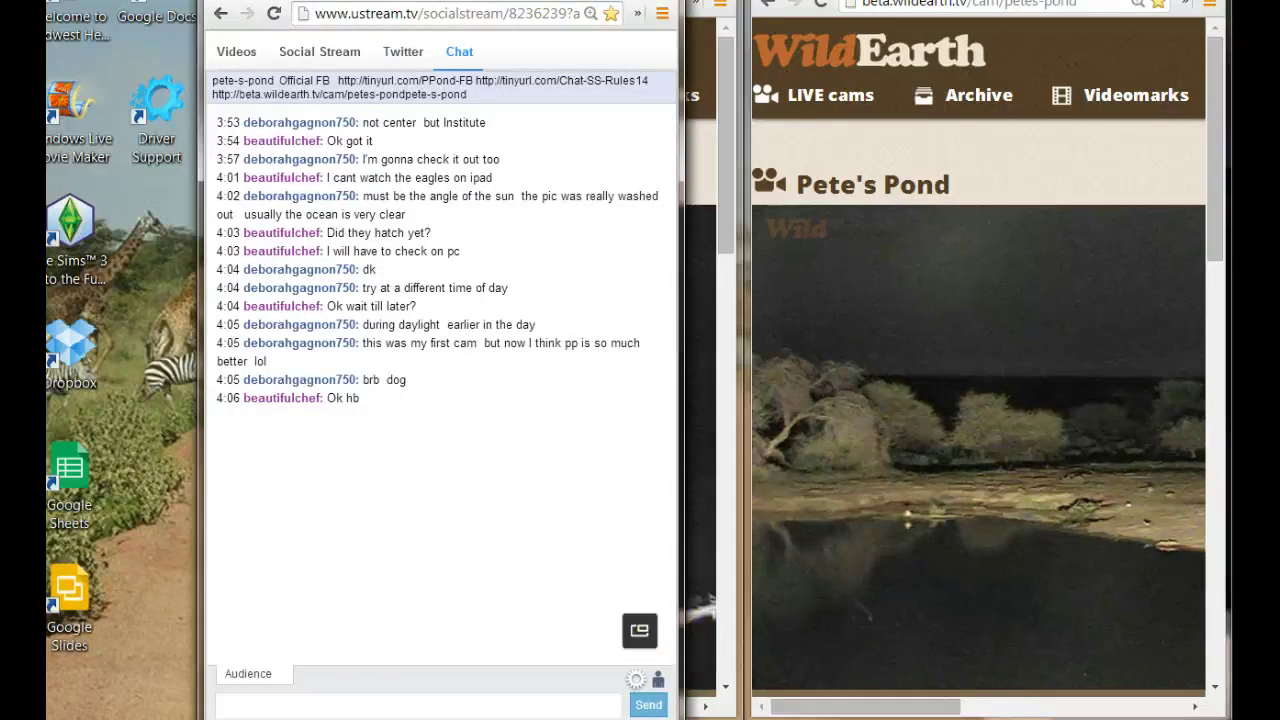
pyautogui.moveTo(440, 5); pyautogui.dragTo(60, 10)
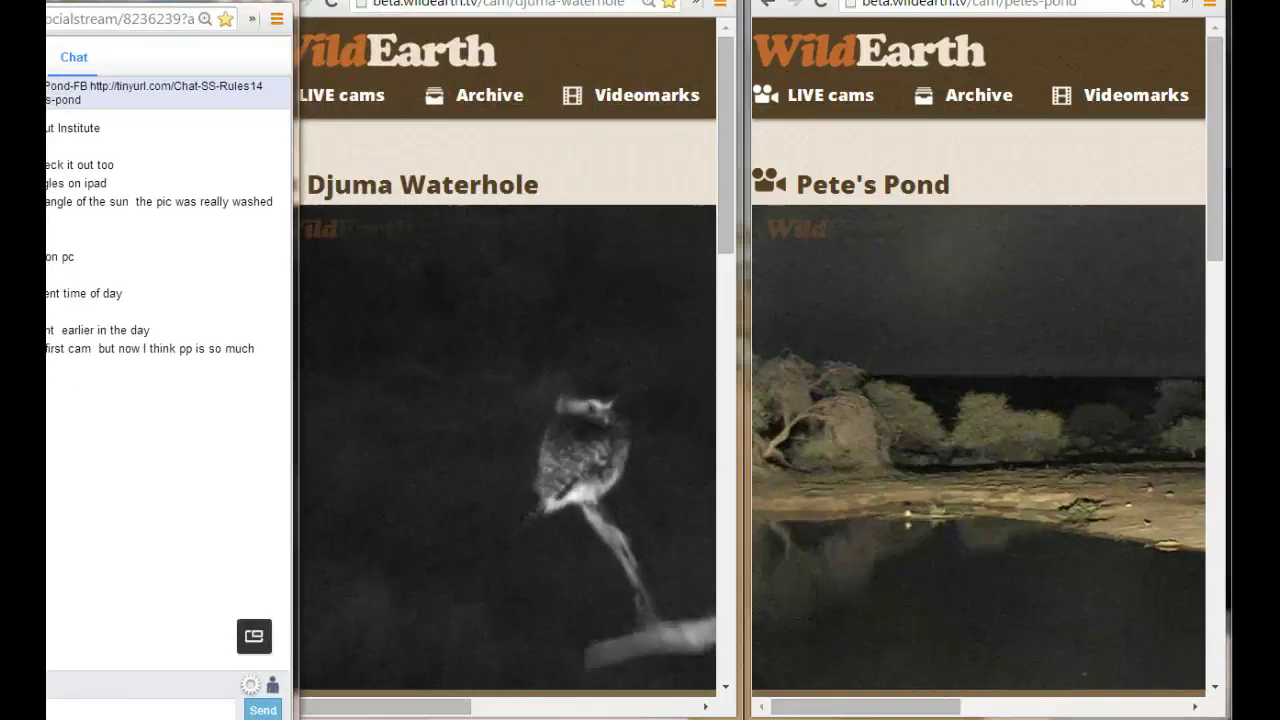
# Step: Tile the four browser windows into a grid with Show windows stacked
pyautogui.rightClick(566, 717)
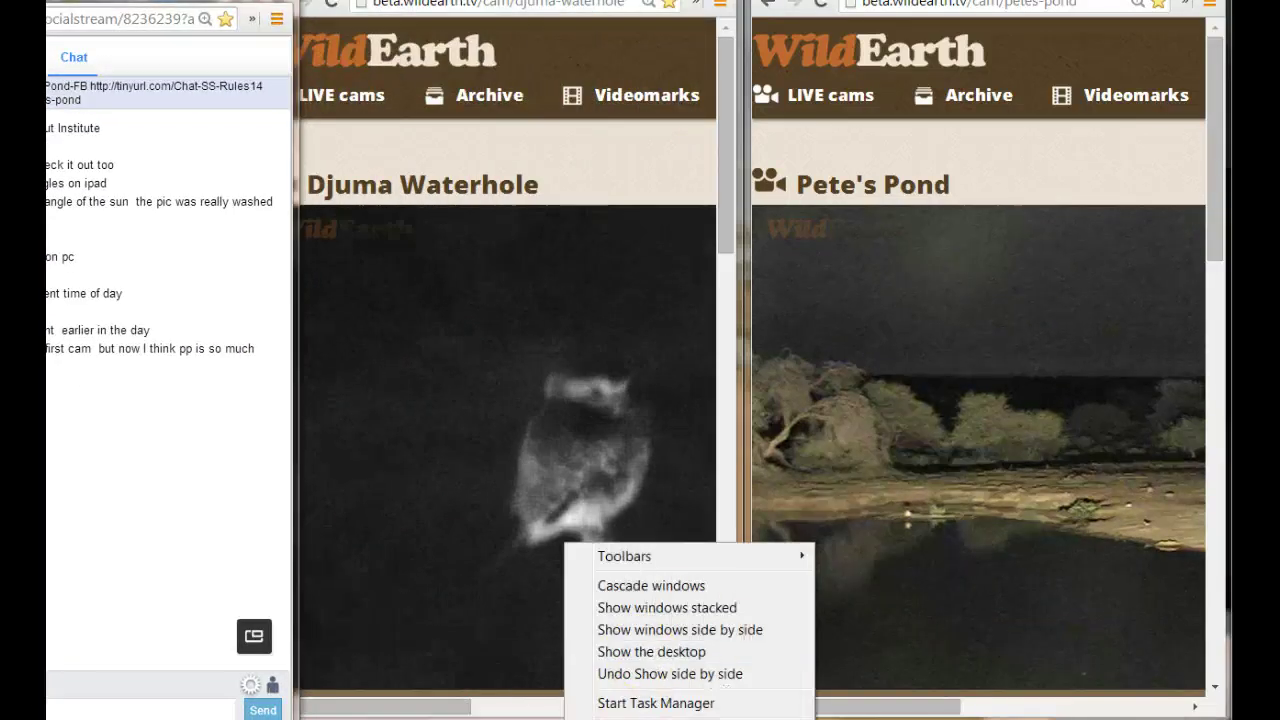
pyautogui.click(667, 608)
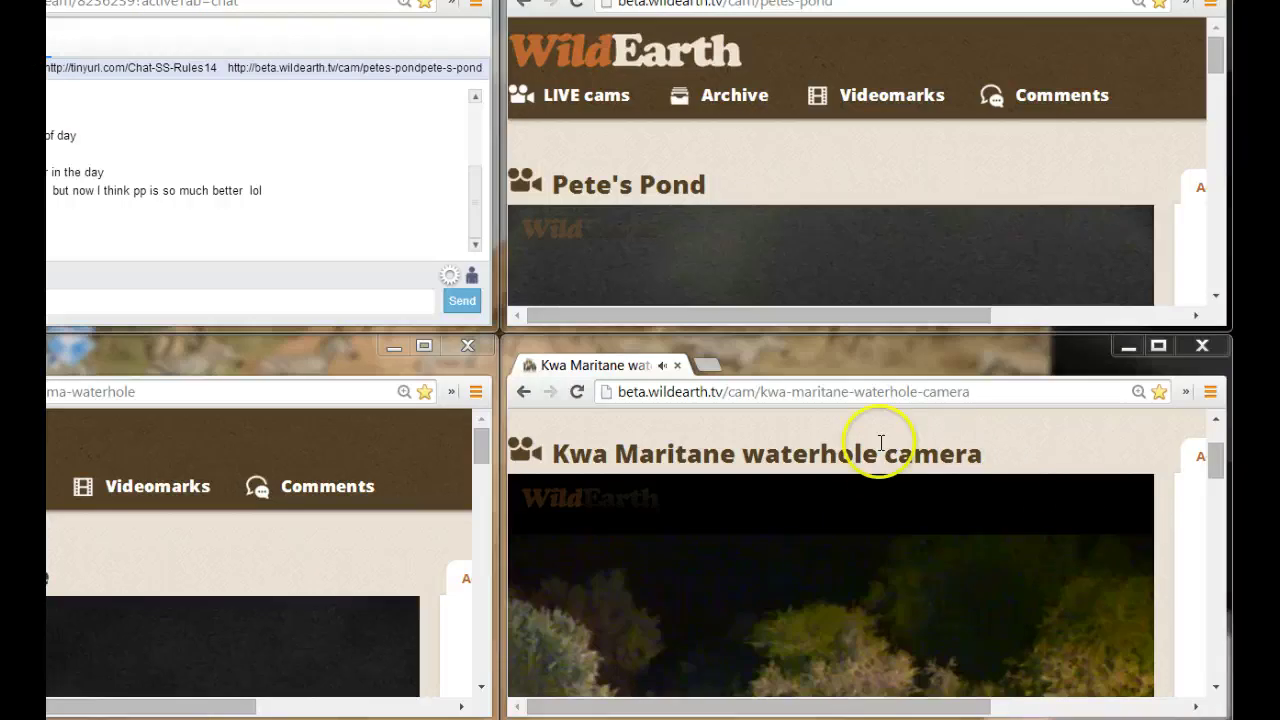
pyautogui.moveTo(1214, 460); pyautogui.dragTo(1208, 483)
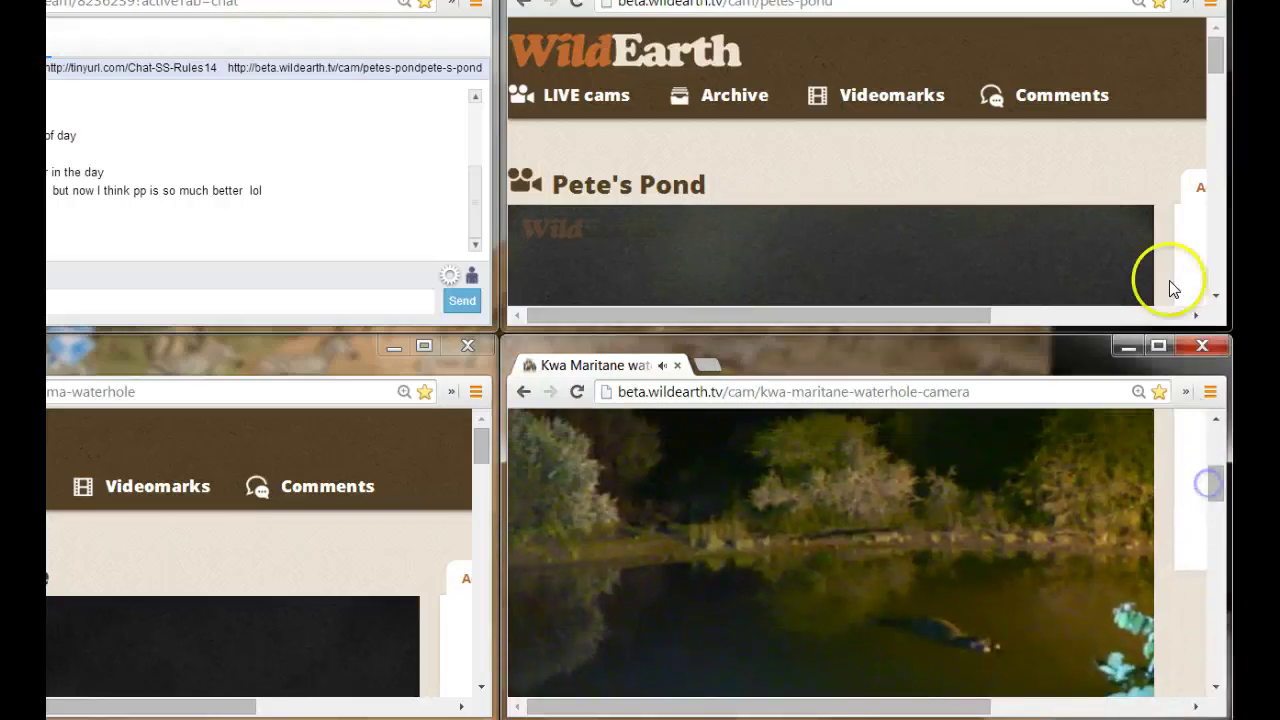
pyautogui.scroll(-2, 1173, 290)
pyautogui.scroll(-2, 1173, 290)
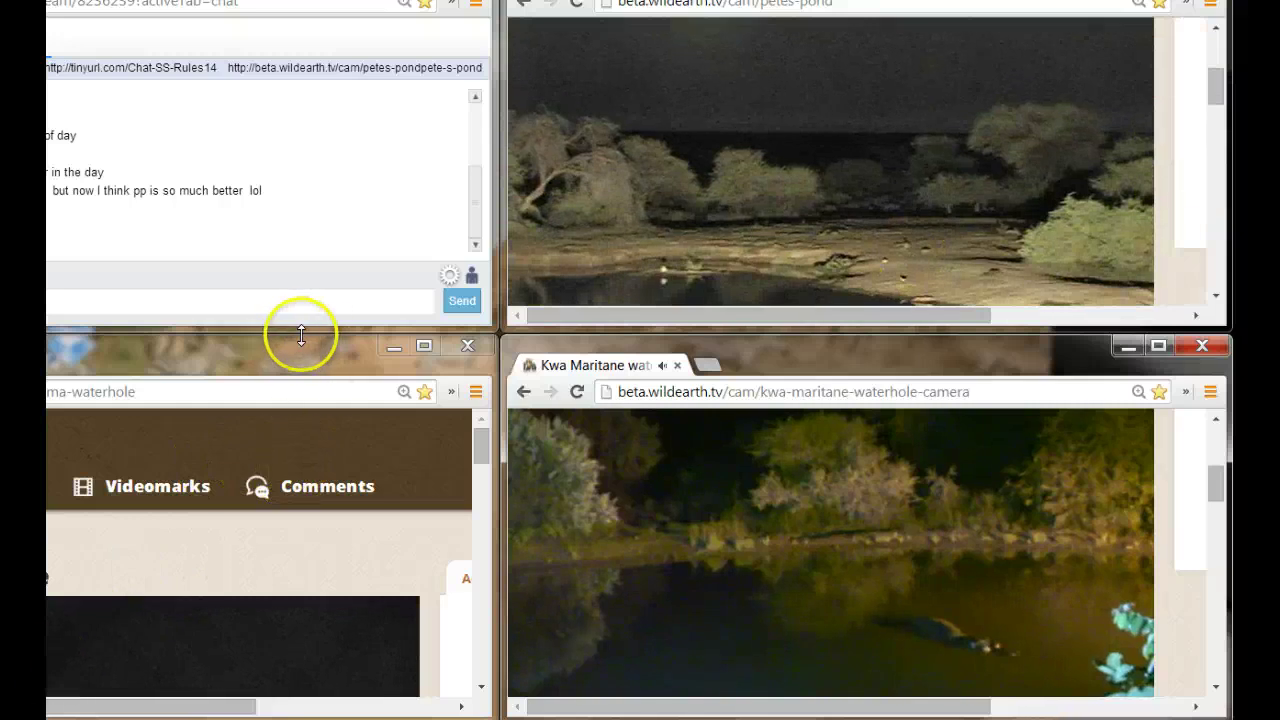
# Step: Nudge the Djuma window up-right and the Pete's Pond window slightly left
pyautogui.moveTo(293, 341); pyautogui.dragTo(320, 309)
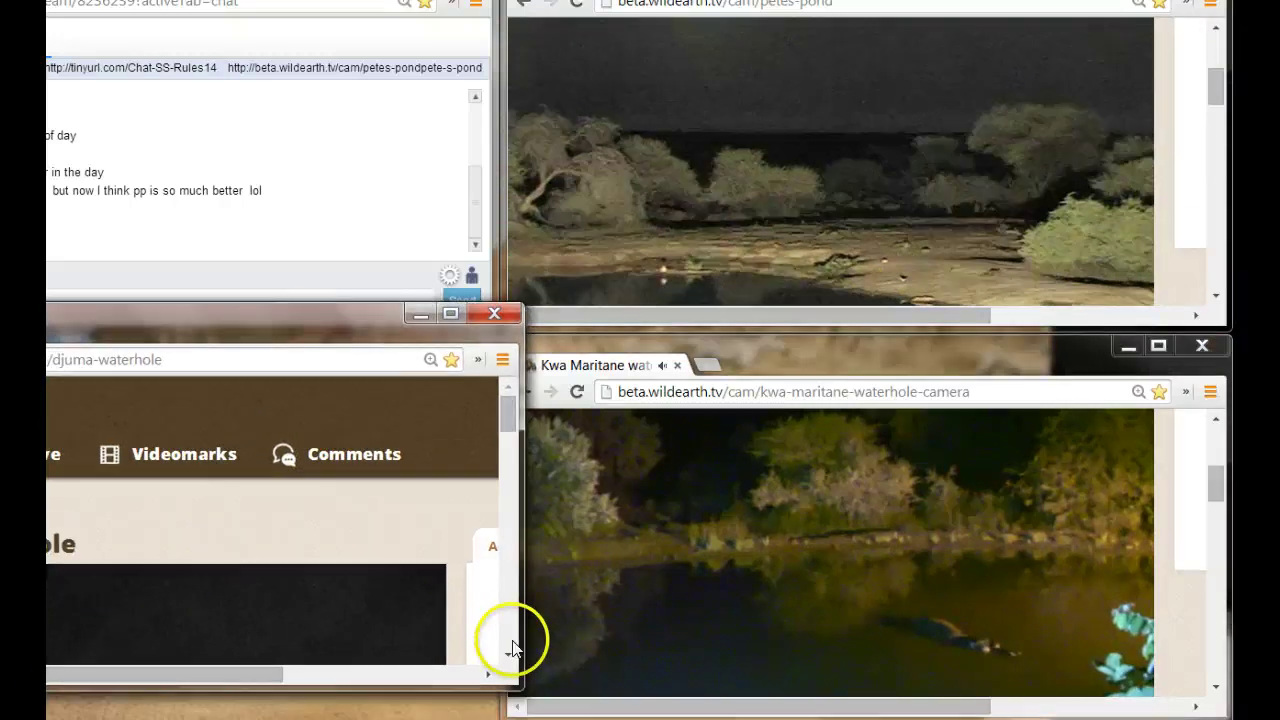
pyautogui.scroll(-3, 440, 590)
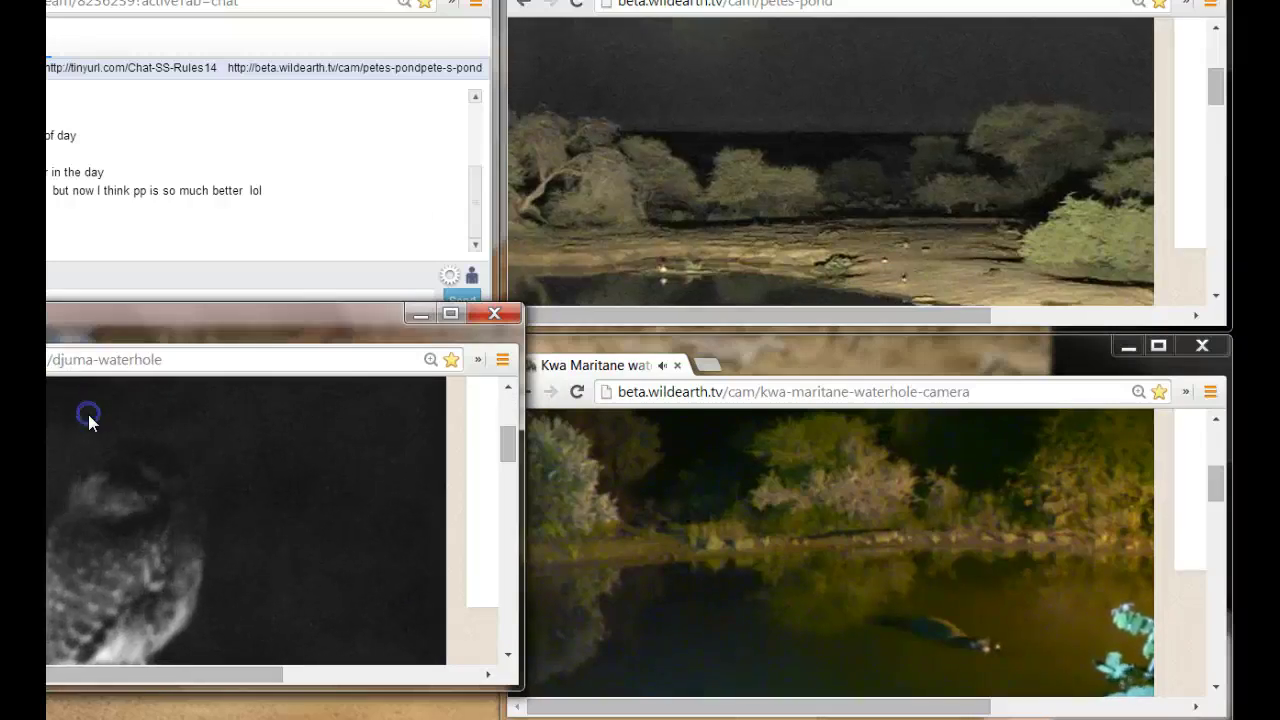
pyautogui.moveTo(740, 8); pyautogui.dragTo(717, 8)
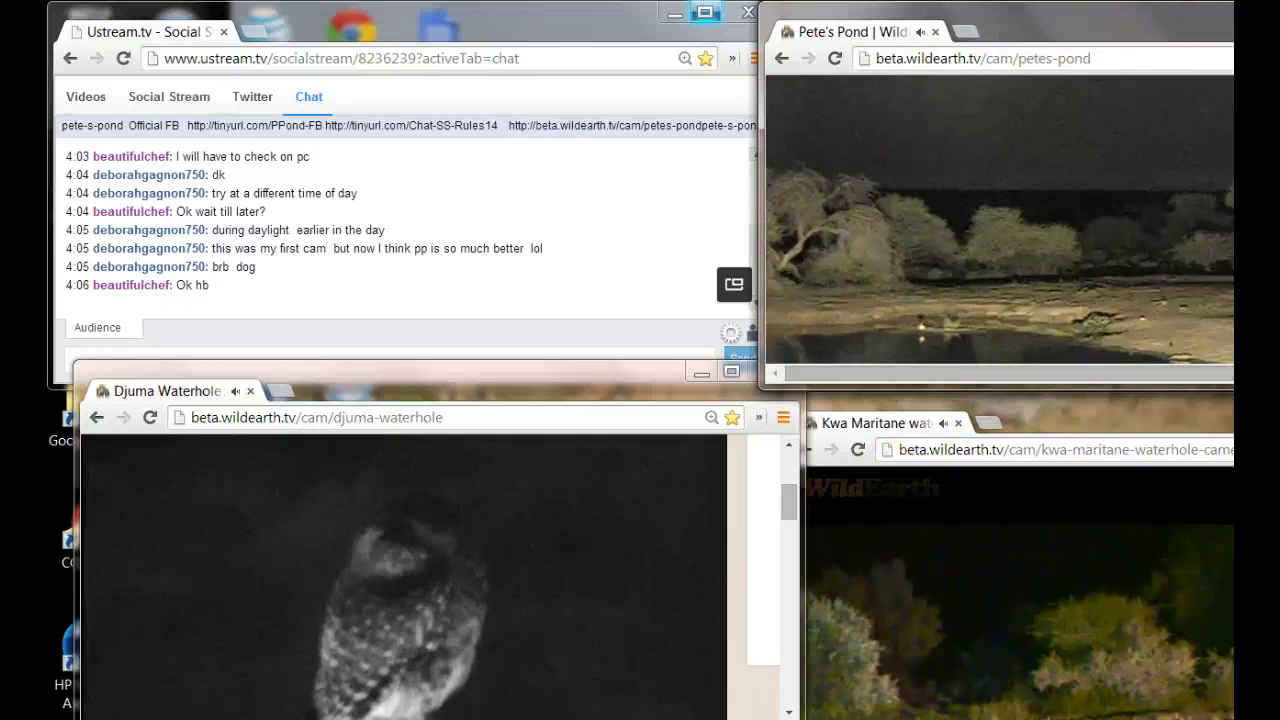
# Step: Nudge the Pete's Pond window slightly and bring the Ustream chat window to the front
pyautogui.moveTo(1127, 20); pyautogui.dragTo(1115, 27)
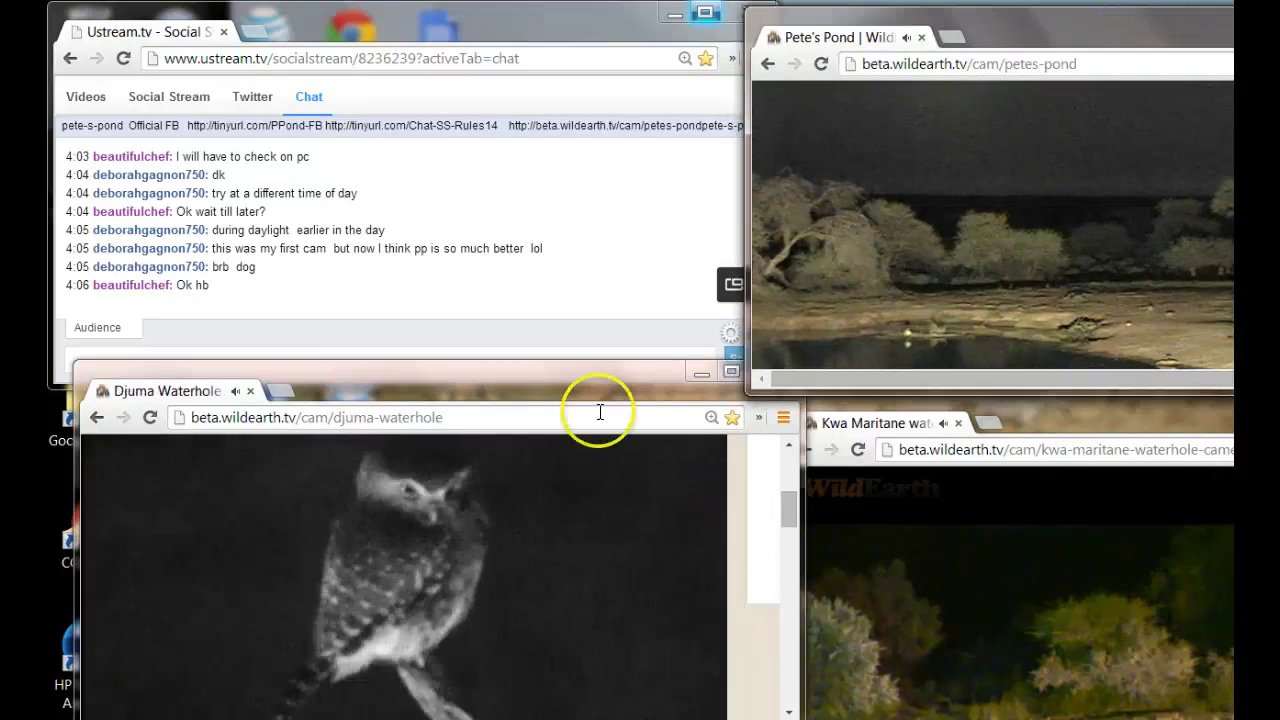
pyautogui.scroll(3, 450, 230)
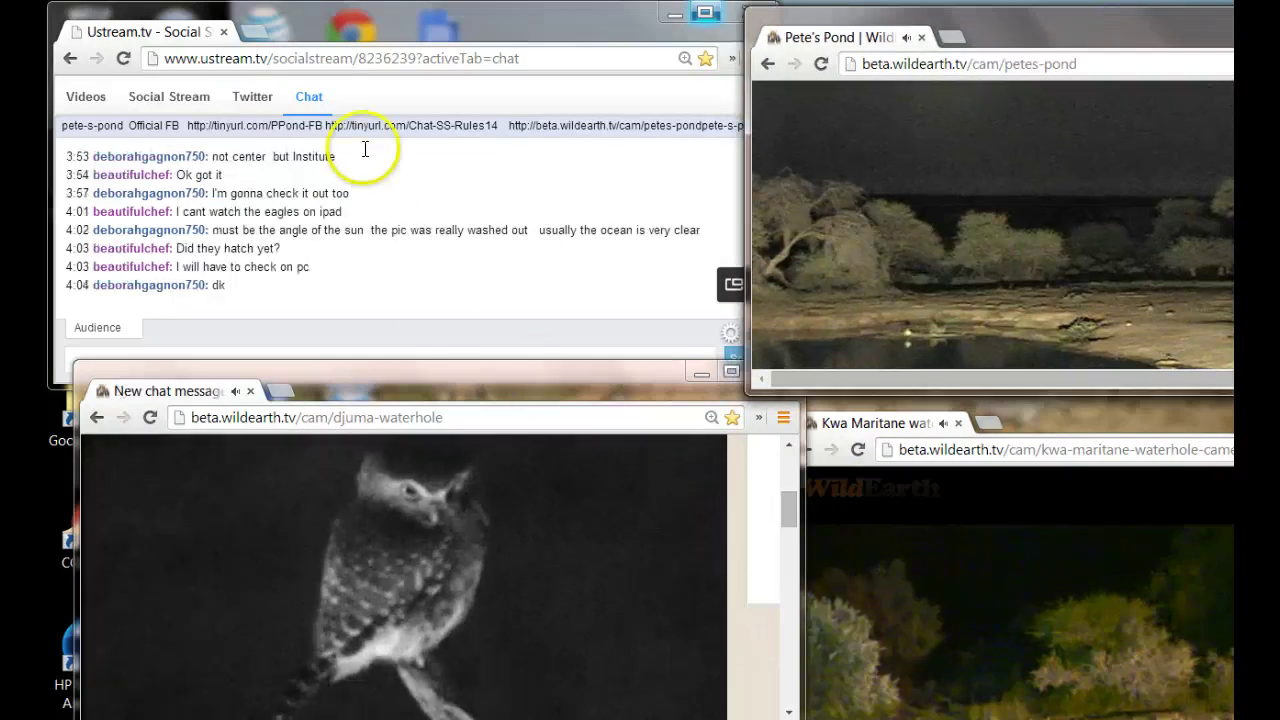
pyautogui.click(546, 59)
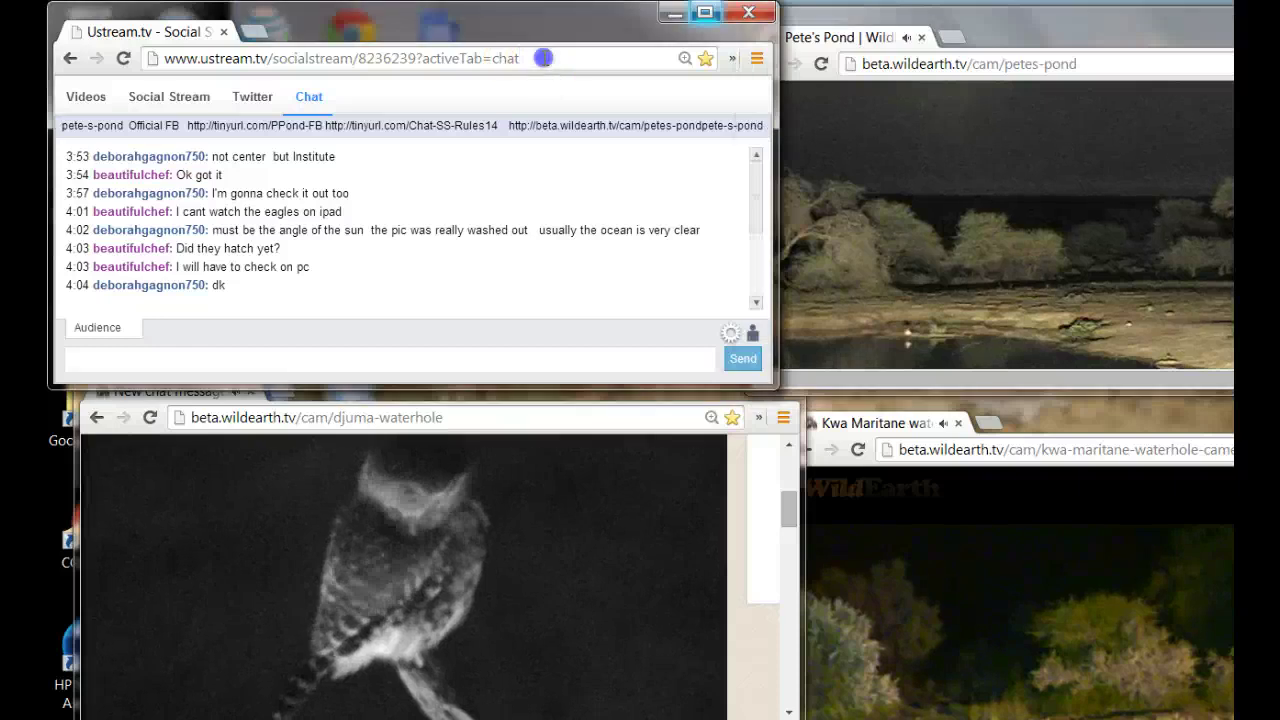